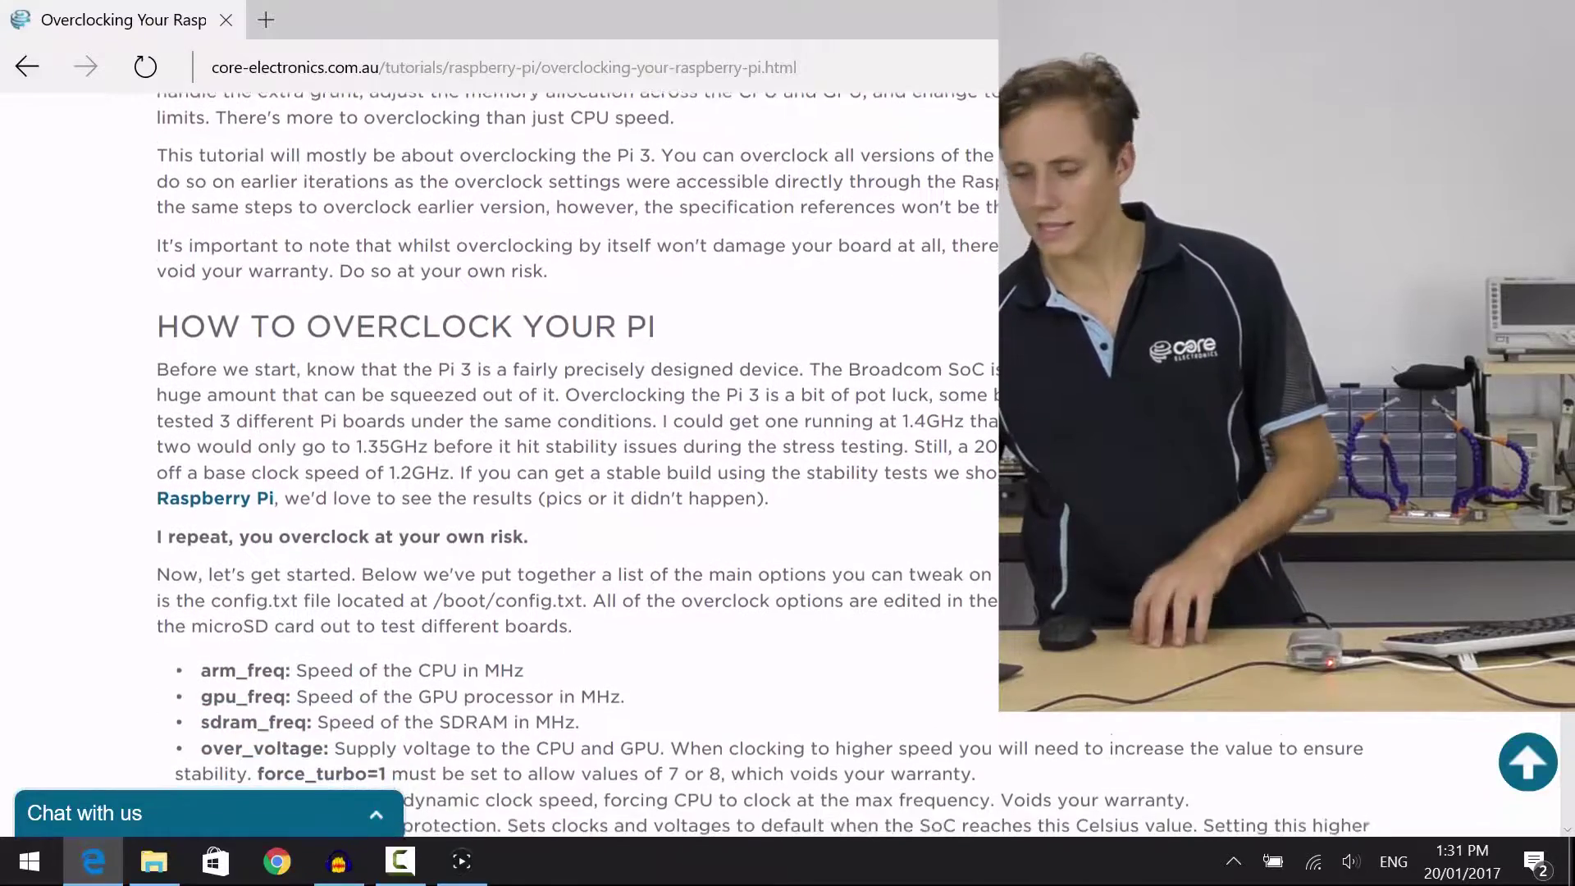
Step: Scroll the tutorial down to the overclock options and the sudo nano /boot/config.txt and sudo reboot commands
scroll(574, 444, down, 3)
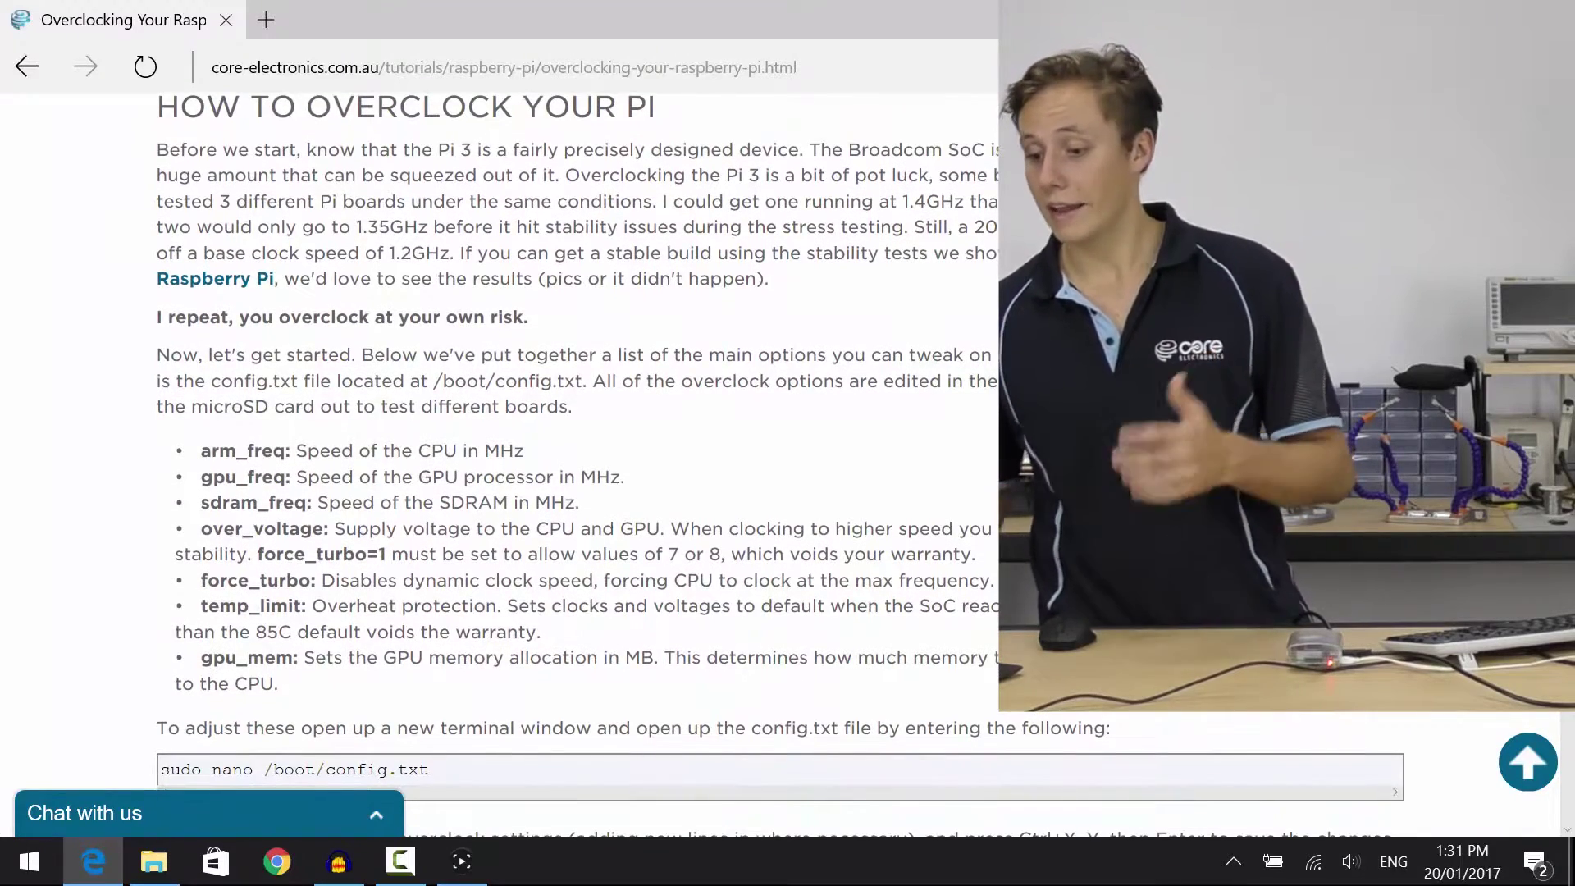
scroll(574, 443, down, 2)
scroll(574, 443, down, 1)
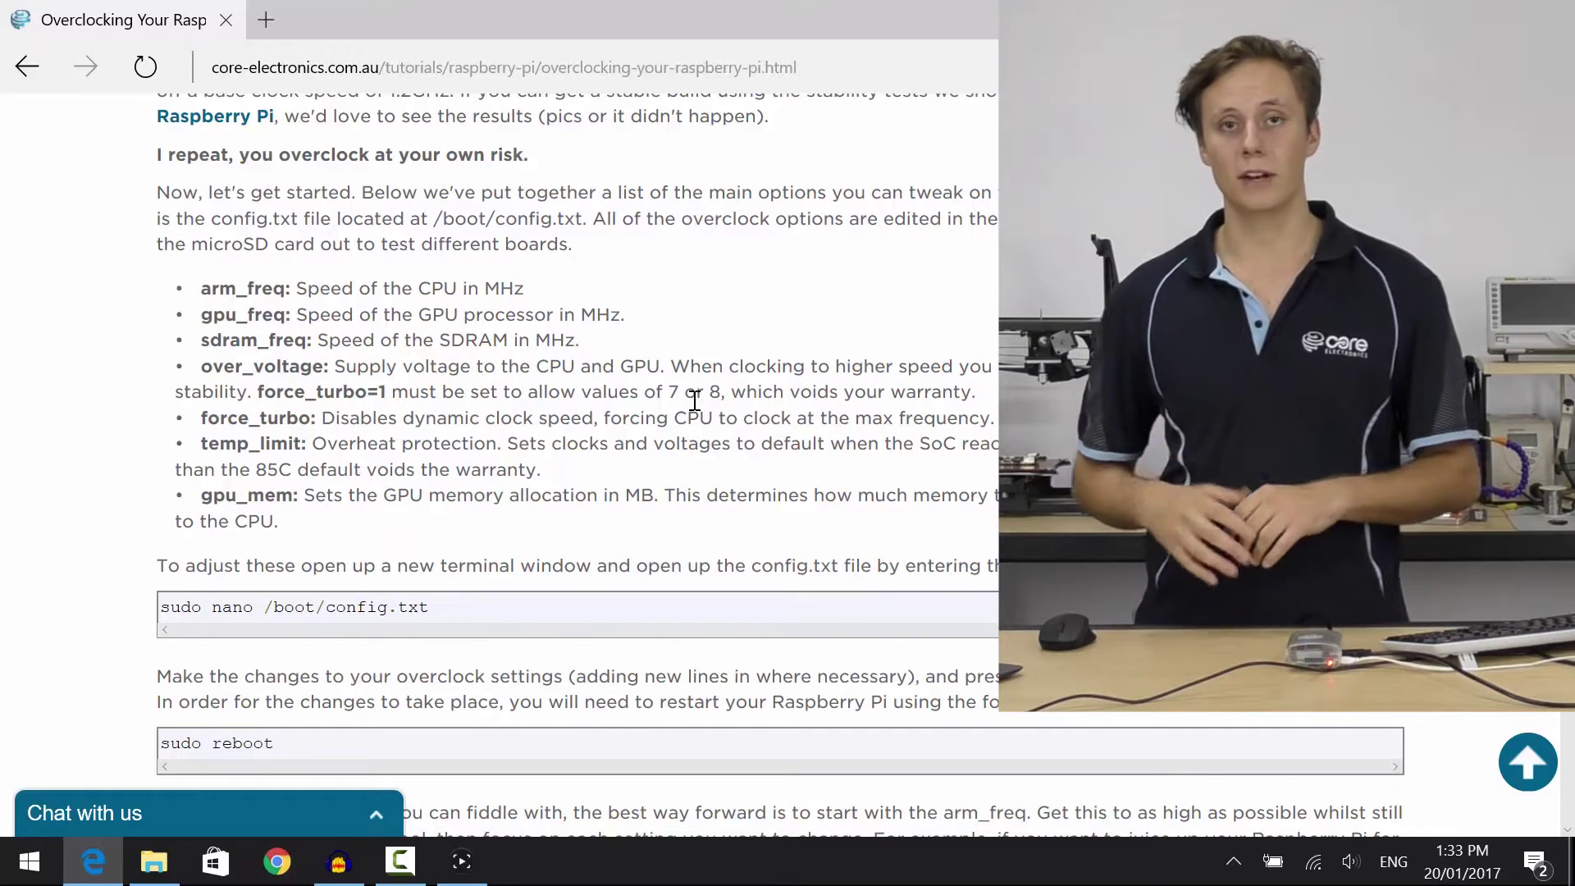
Step: Bring up /boot/config.txt in nano on the Pi, showing its commented HDMI options
scroll(694, 401, down, 1)
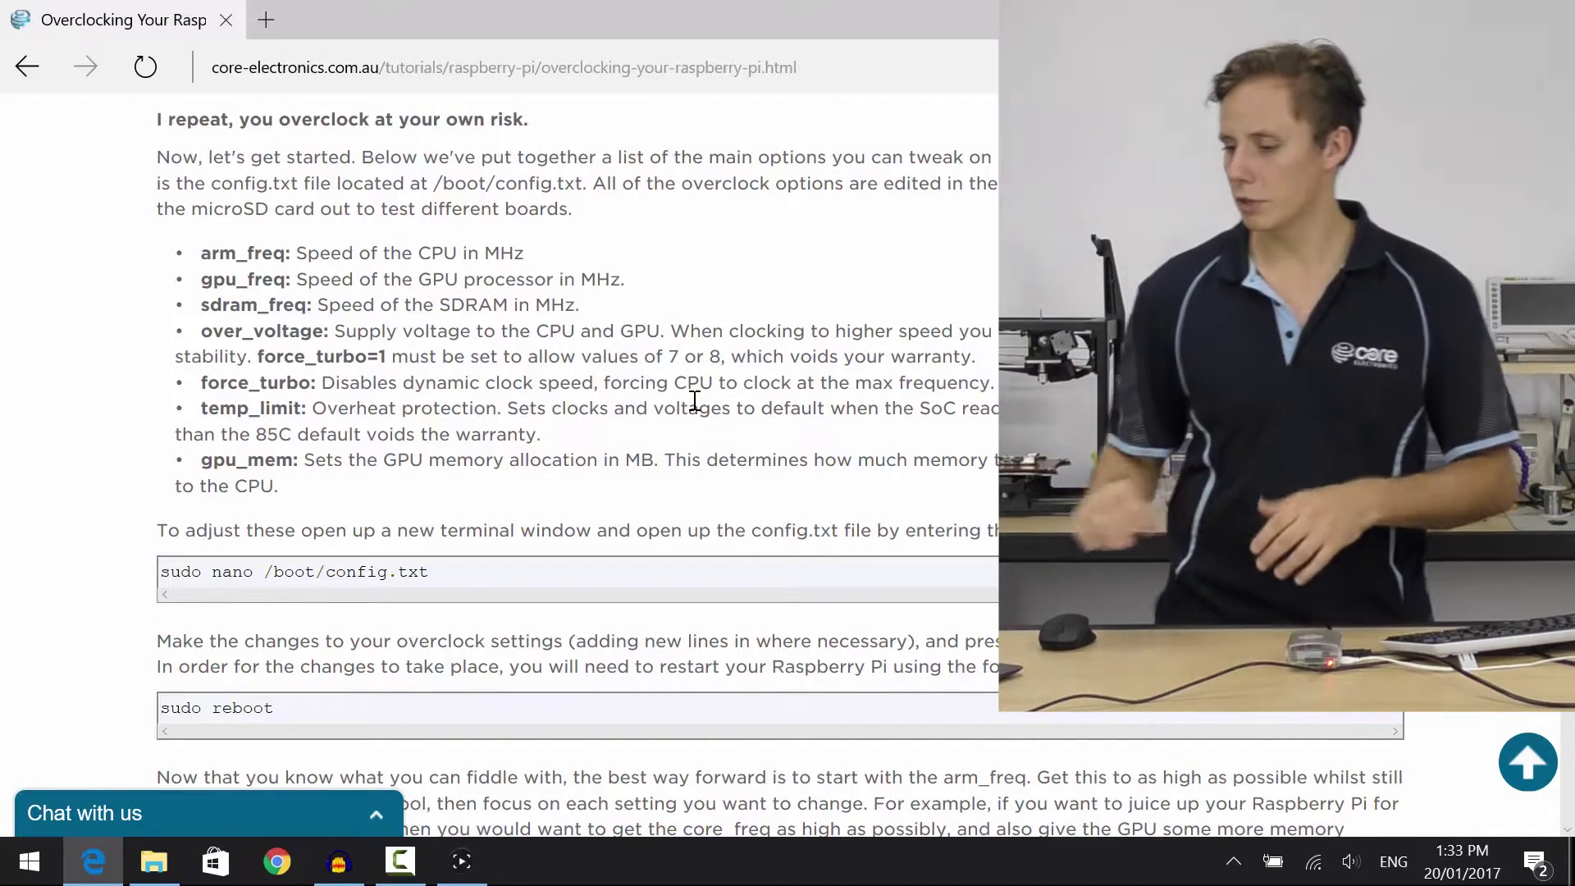
scroll(695, 400, down, 2)
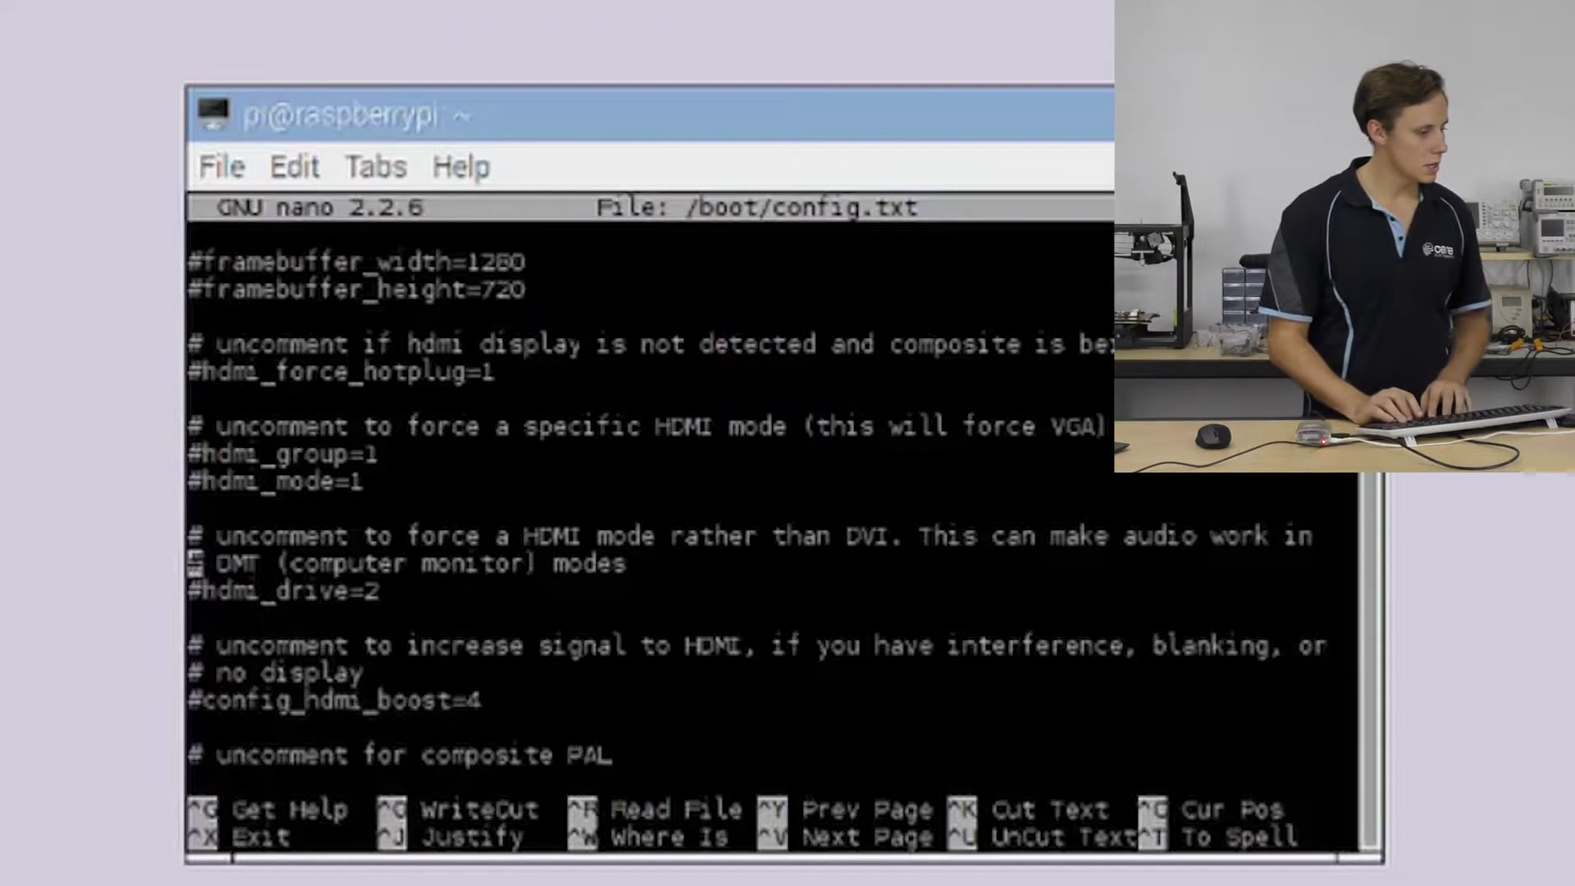
Step: Append arm_freq=1300 on a new line at the end of config.txt, fixing the misordered name, and exit nano
key(Down)
key(Down)
key(Down)
key(Down)
key(Down)
key(Down)
key(Down)
key(Down)
key(Down)
key(Down)
key(Down)
key(Down)
key(Down)
key(Down)
key(Down)
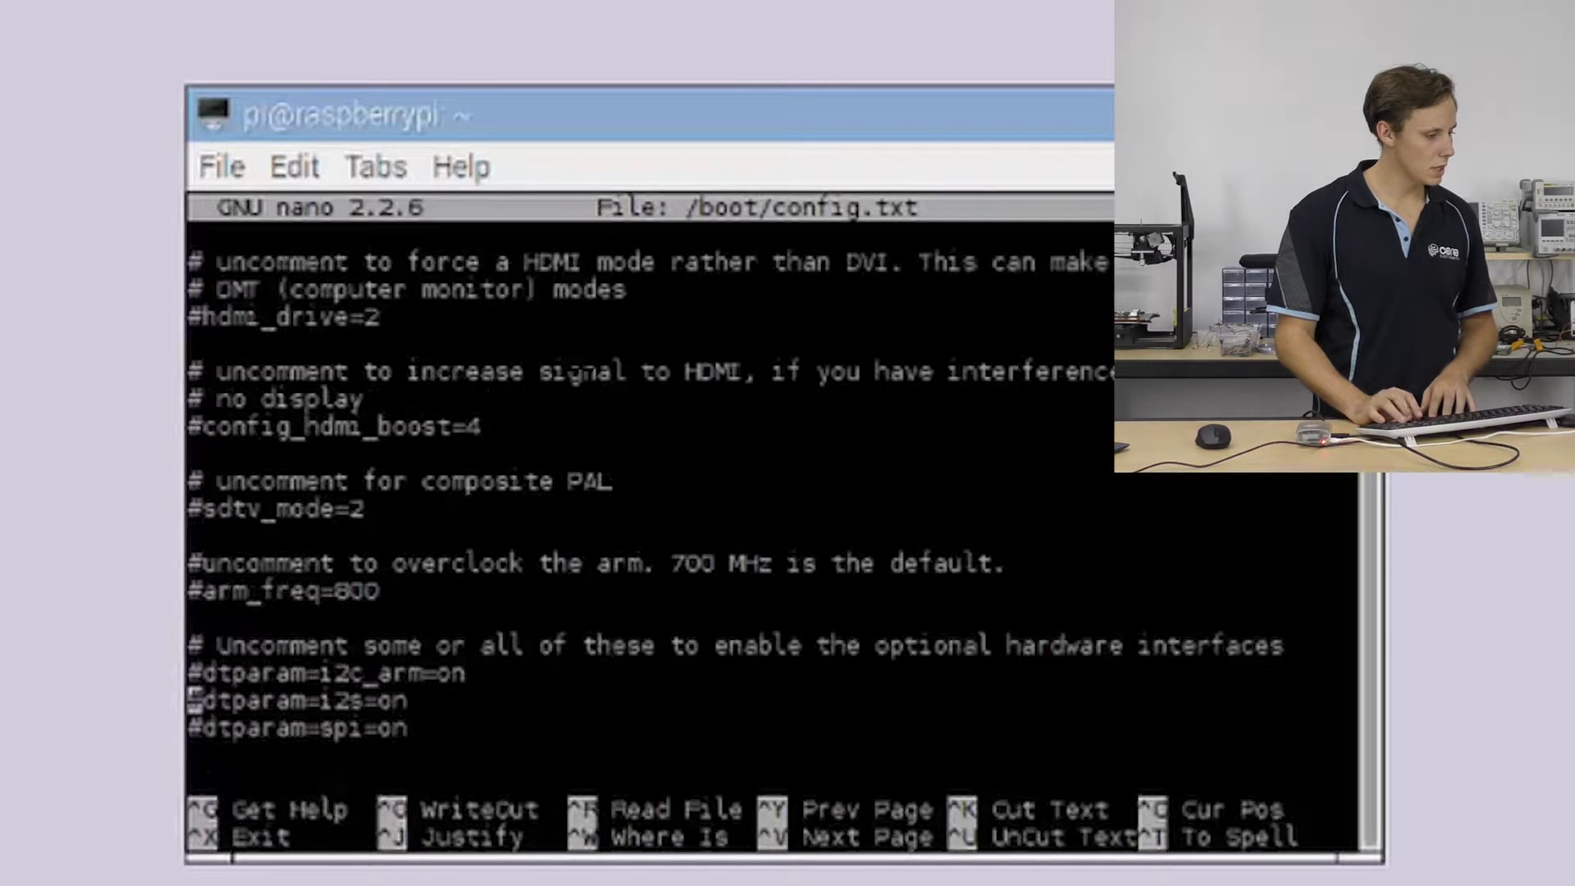
key(Down)
key(Down)
key(Down)
key(Down)
key(Down)
key(Down)
key(Down)
key(Down)
key(Down)
key(Down)
key(Down)
key(Down)
key(Down)
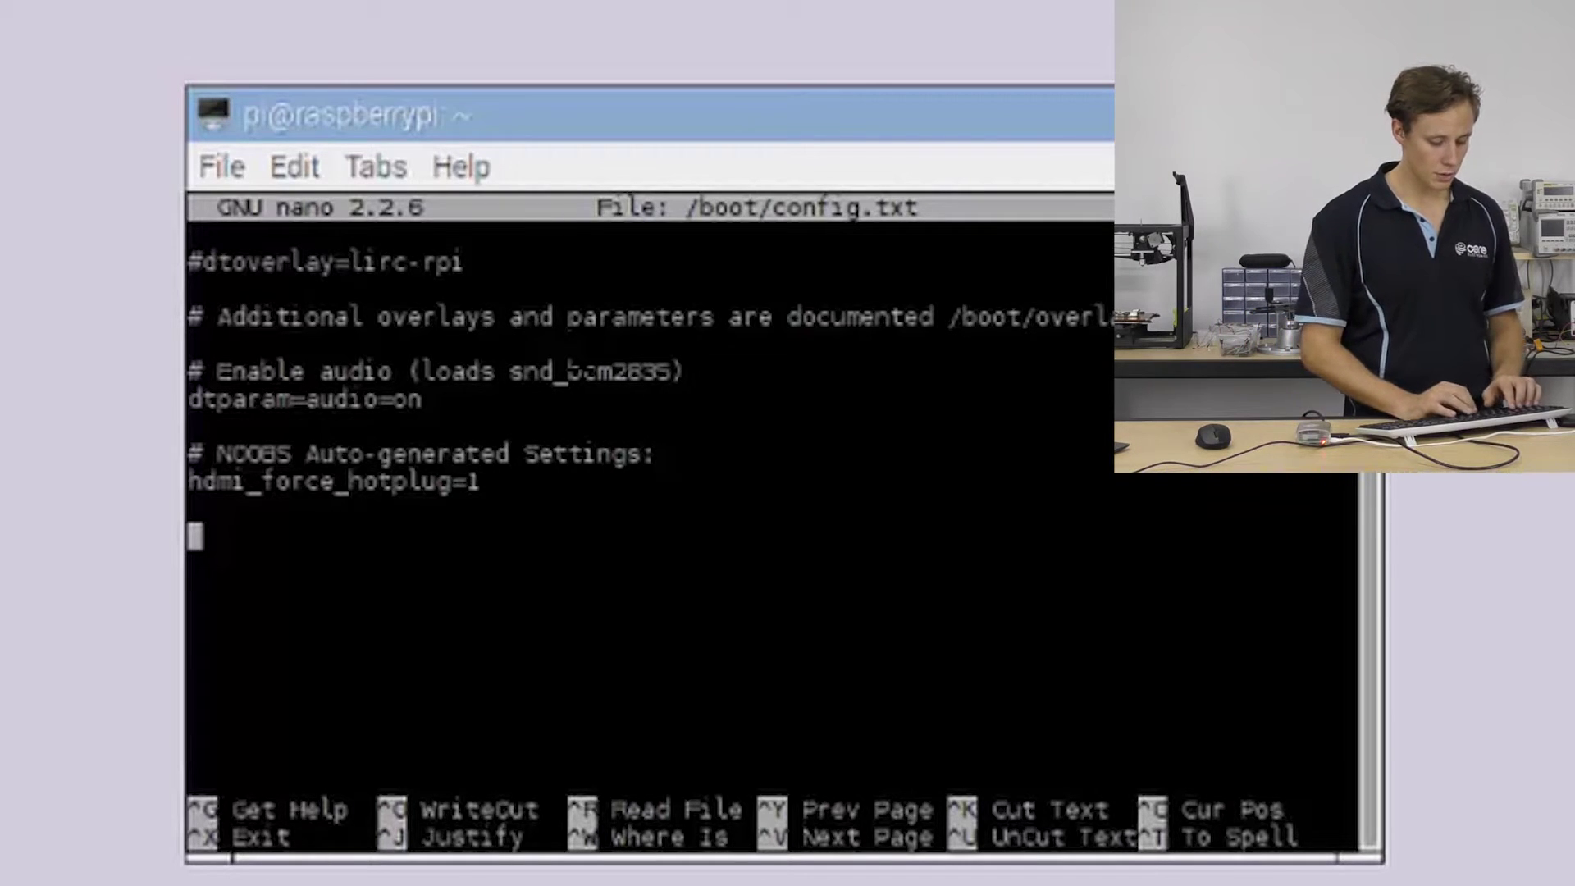
text(fre)
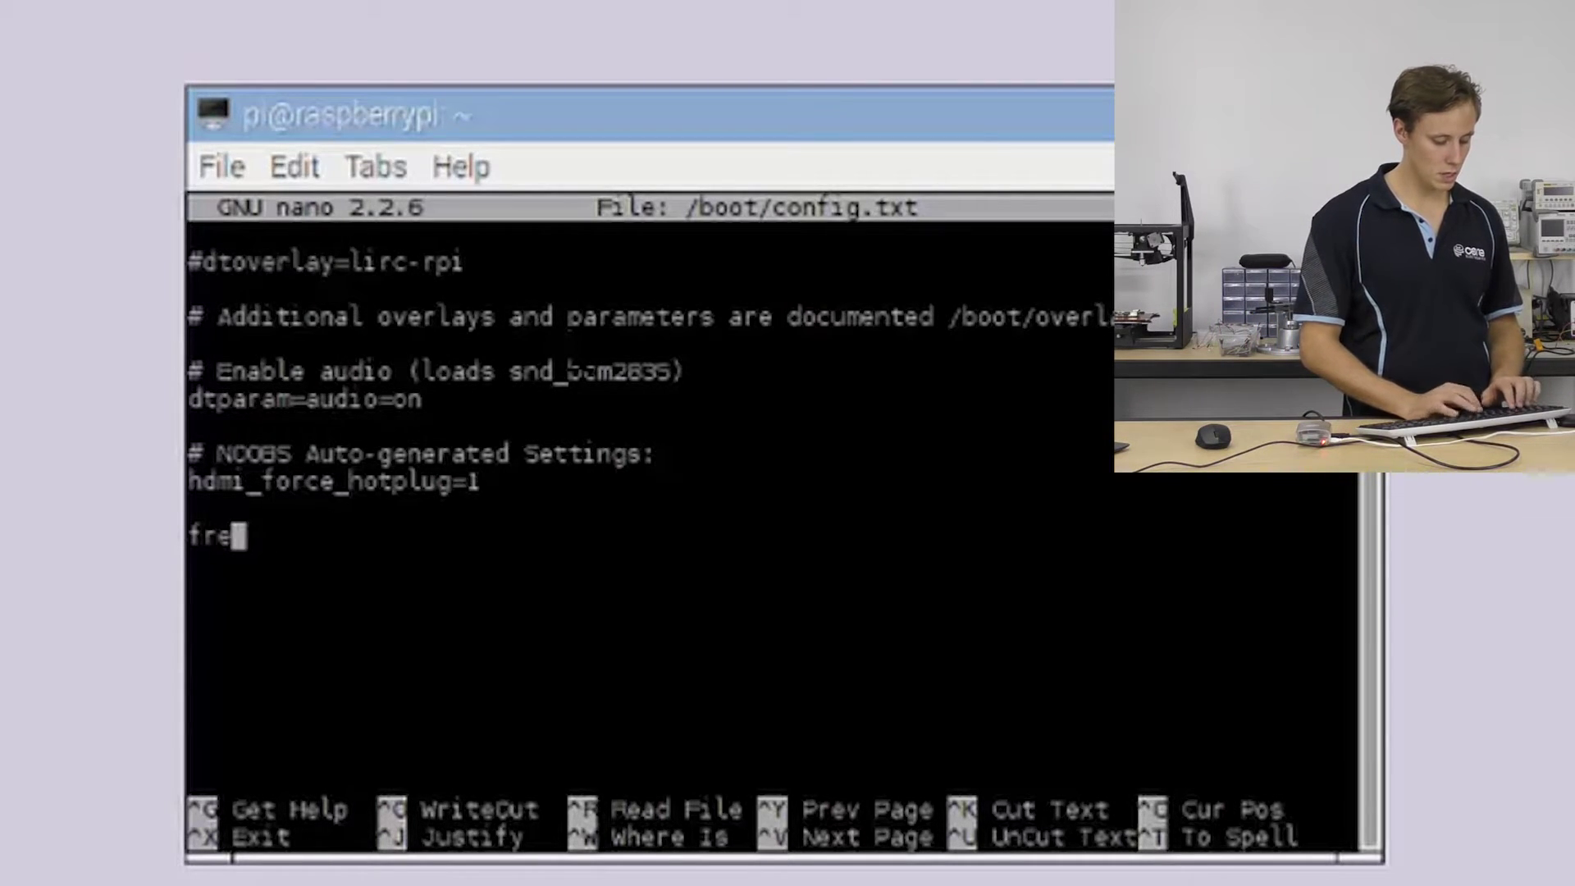
text(q_arm)
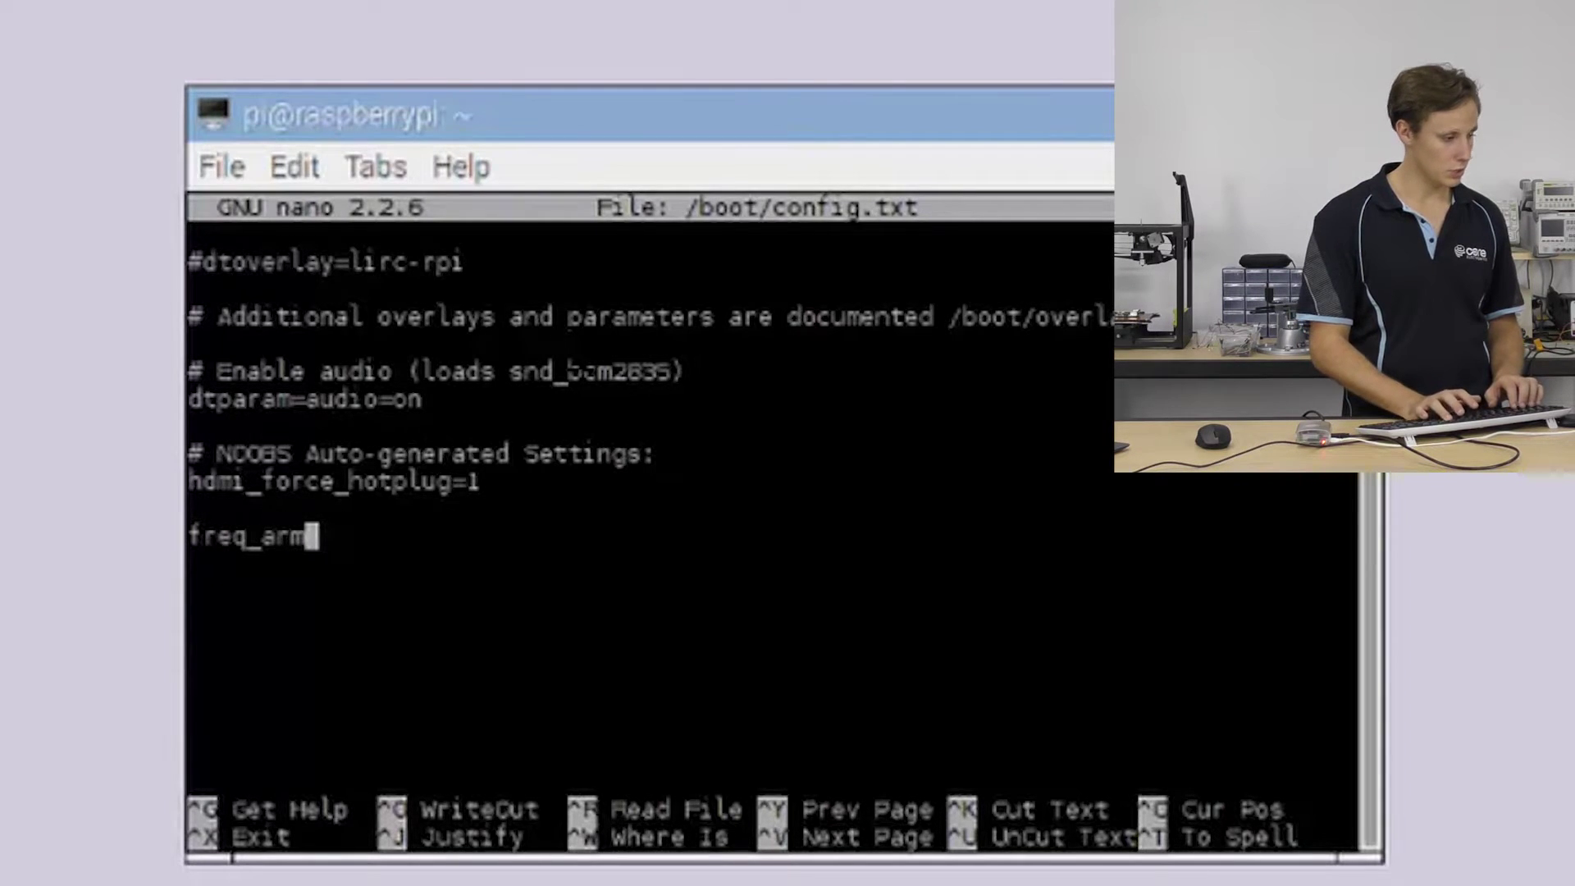
key(BackSpace)
key(BackSpace)
key(BackSpace)
key(BackSpace)
key(BackSpace)
key(BackSpace)
key(BackSpace)
key(BackSpace)
text(arm_freq=1350)
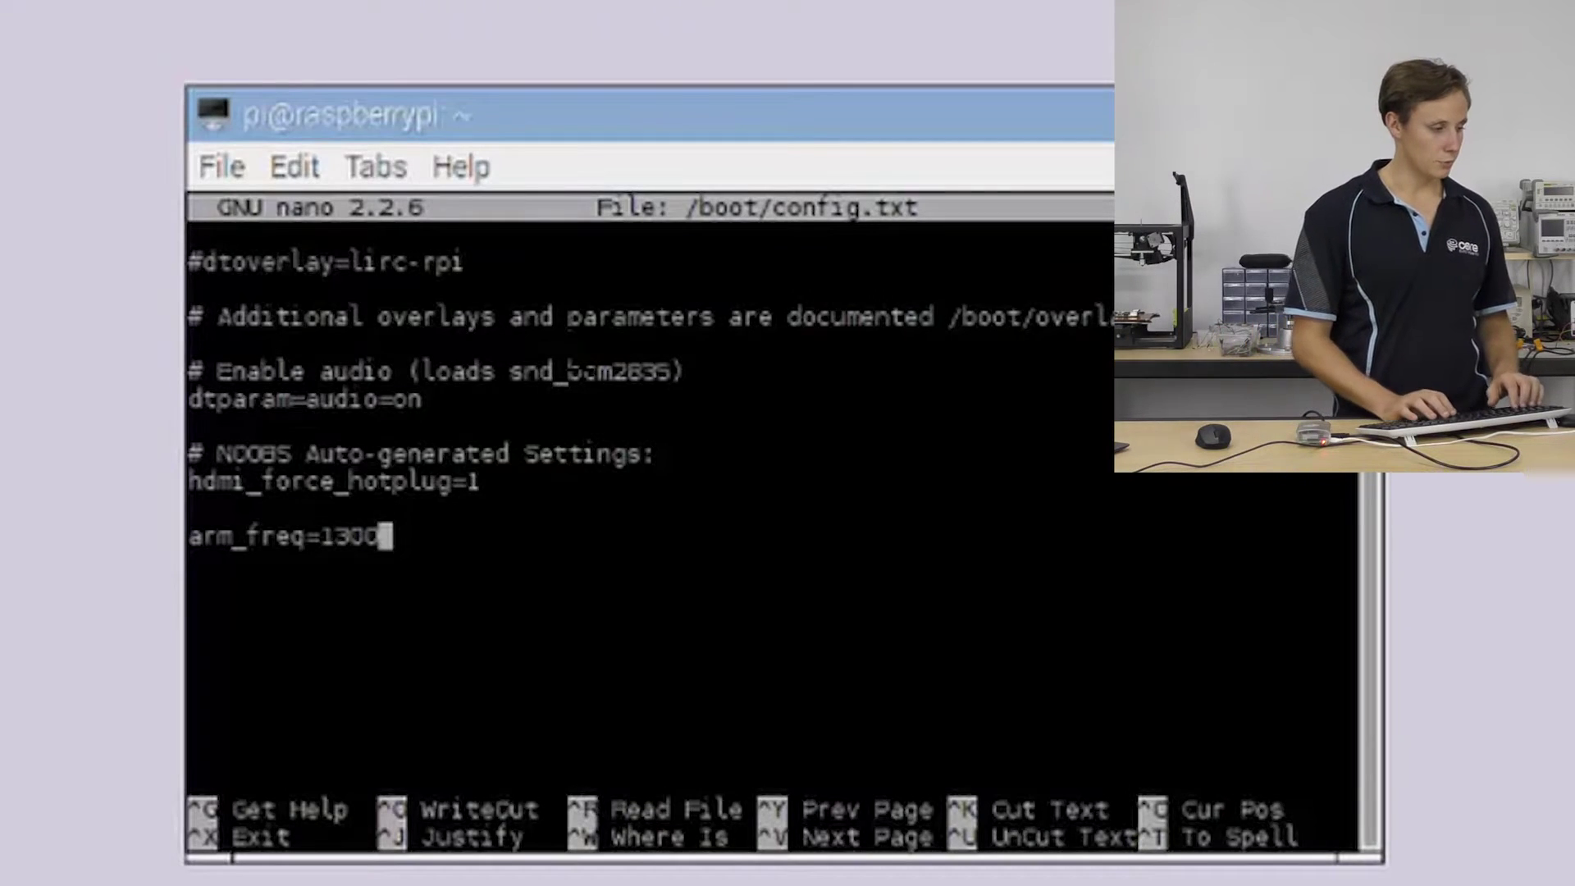
key(Return)
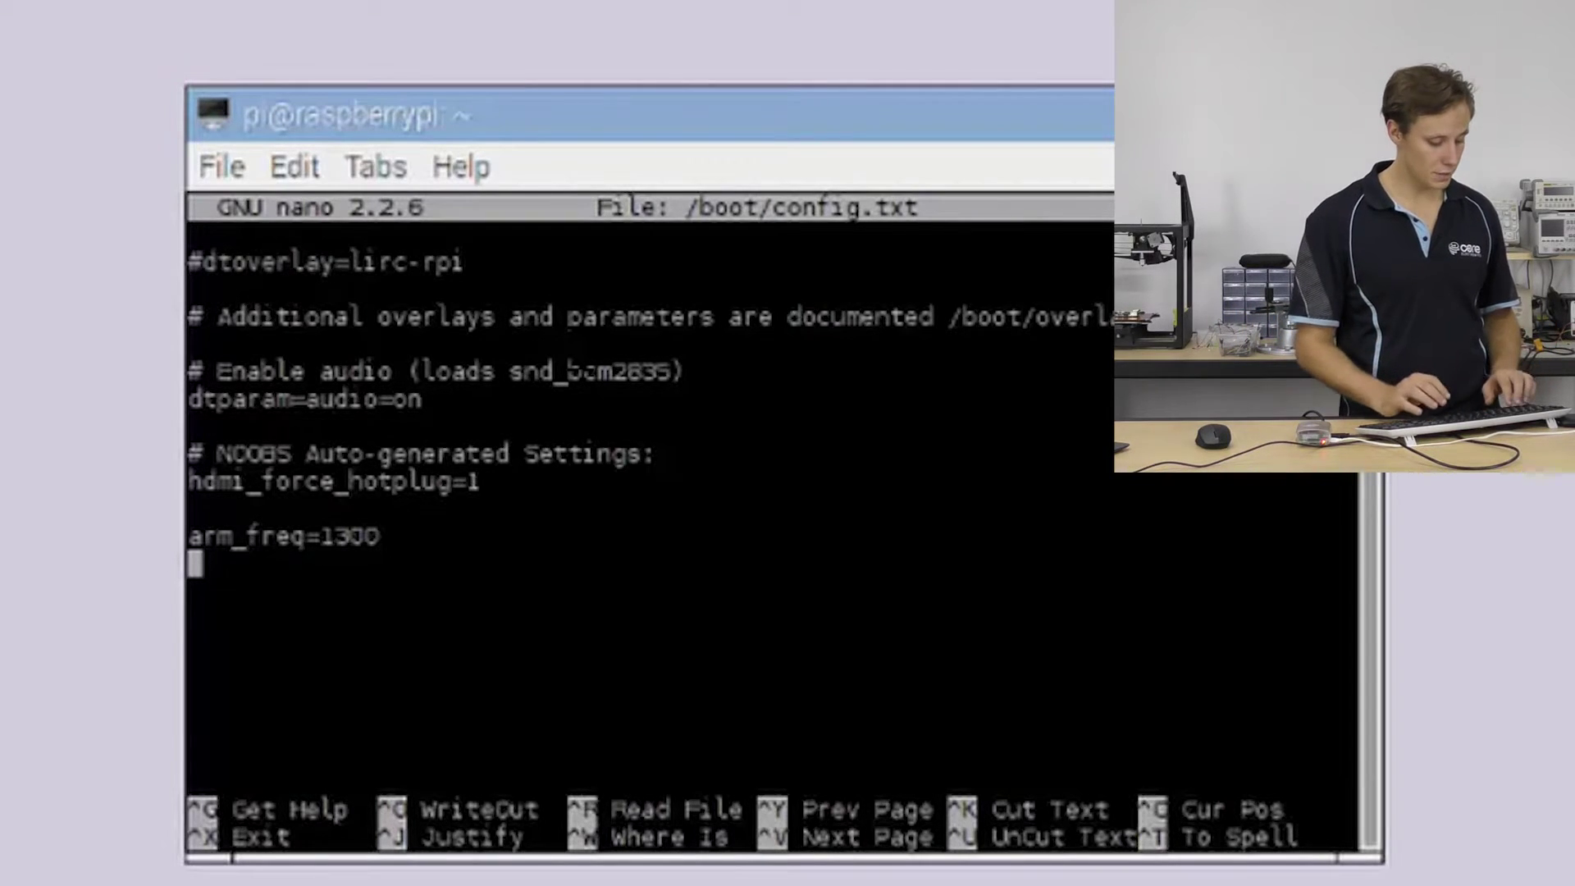
key(ctrl+x)
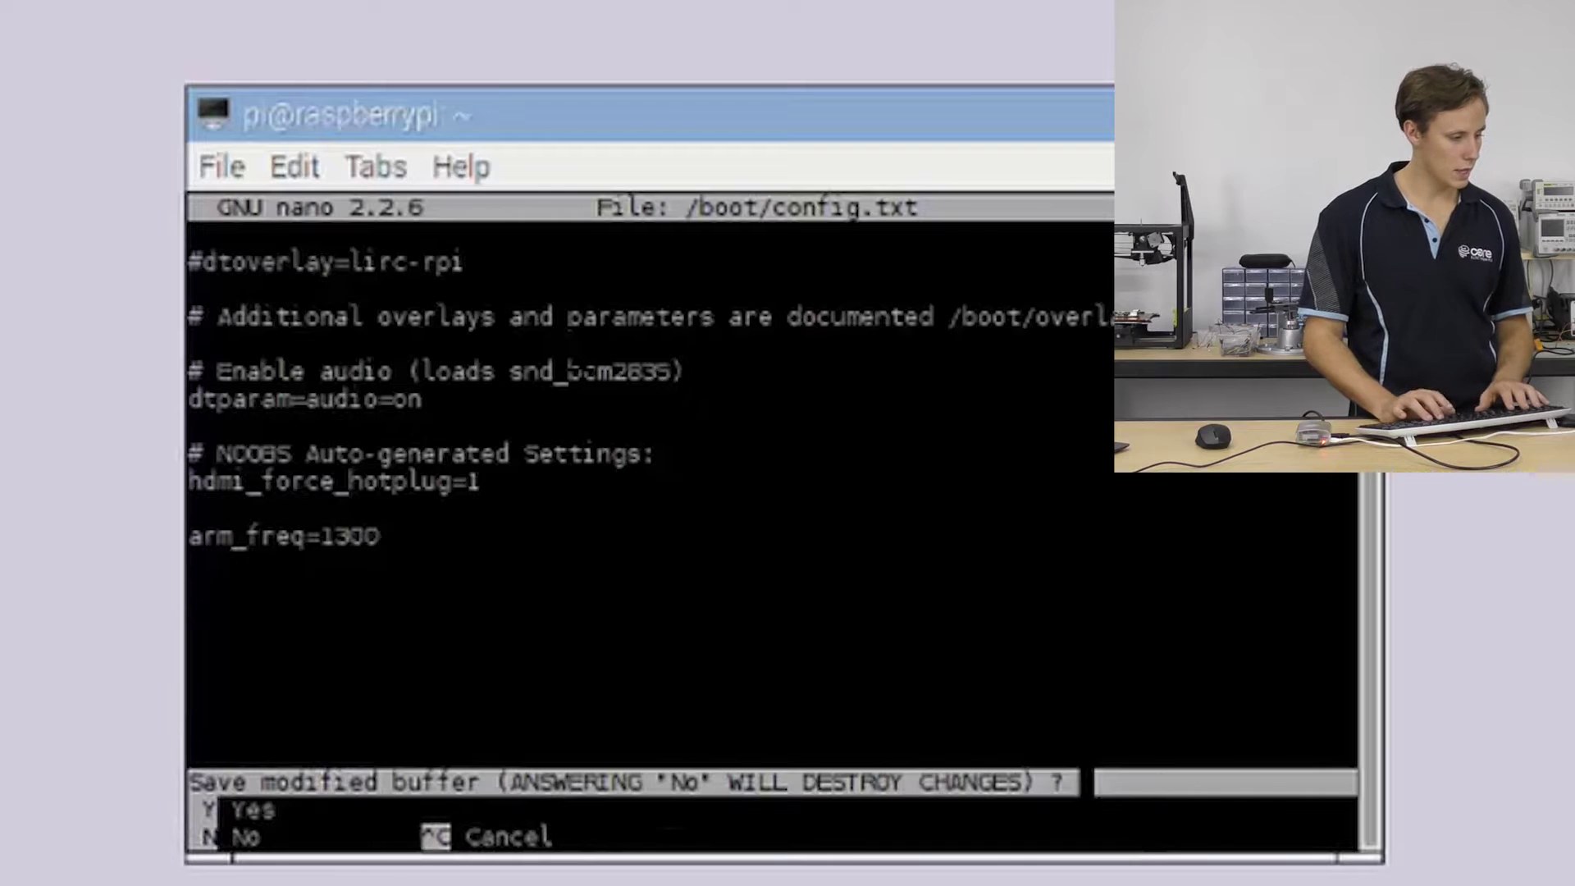
Step: Save the modified /boot/config.txt, leave nano, and enter sudo reboot
key(y)
key(Return)
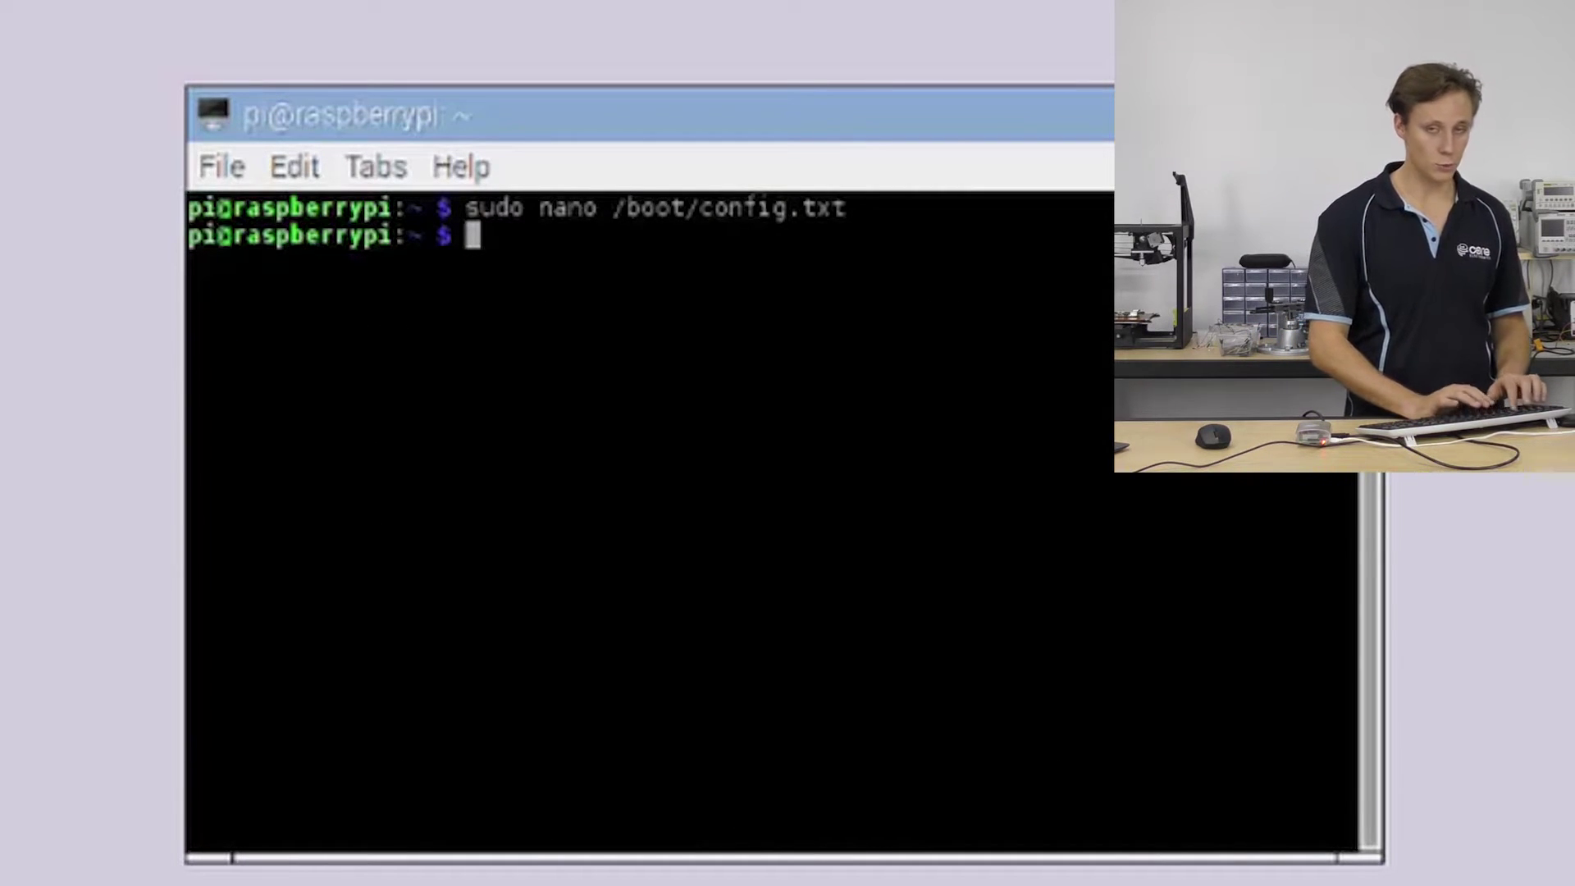
text(sudo)
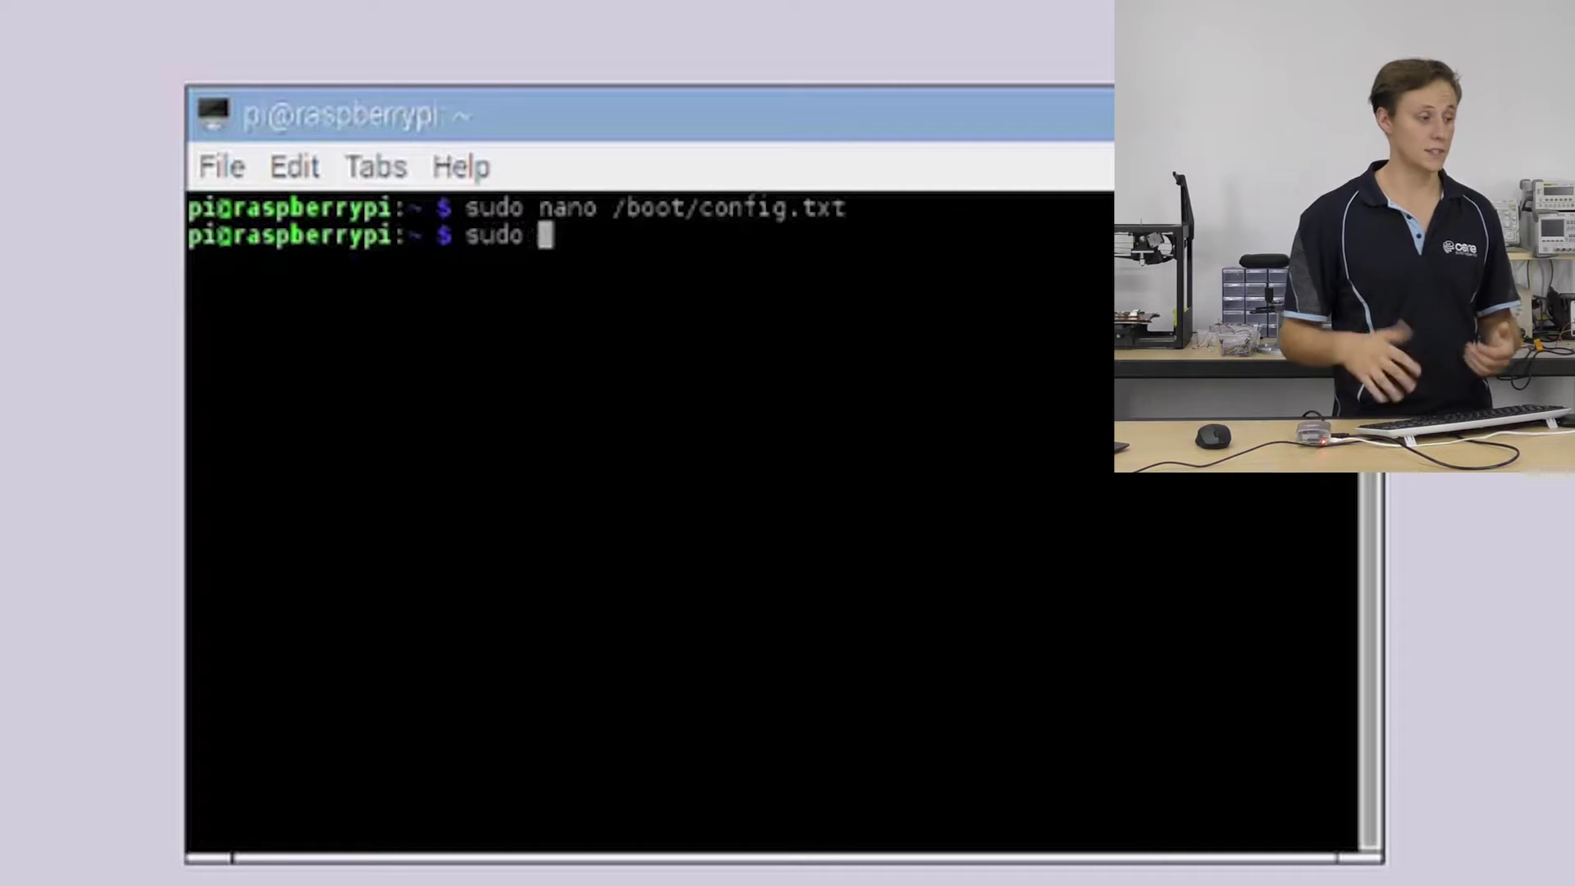
text( reboot)
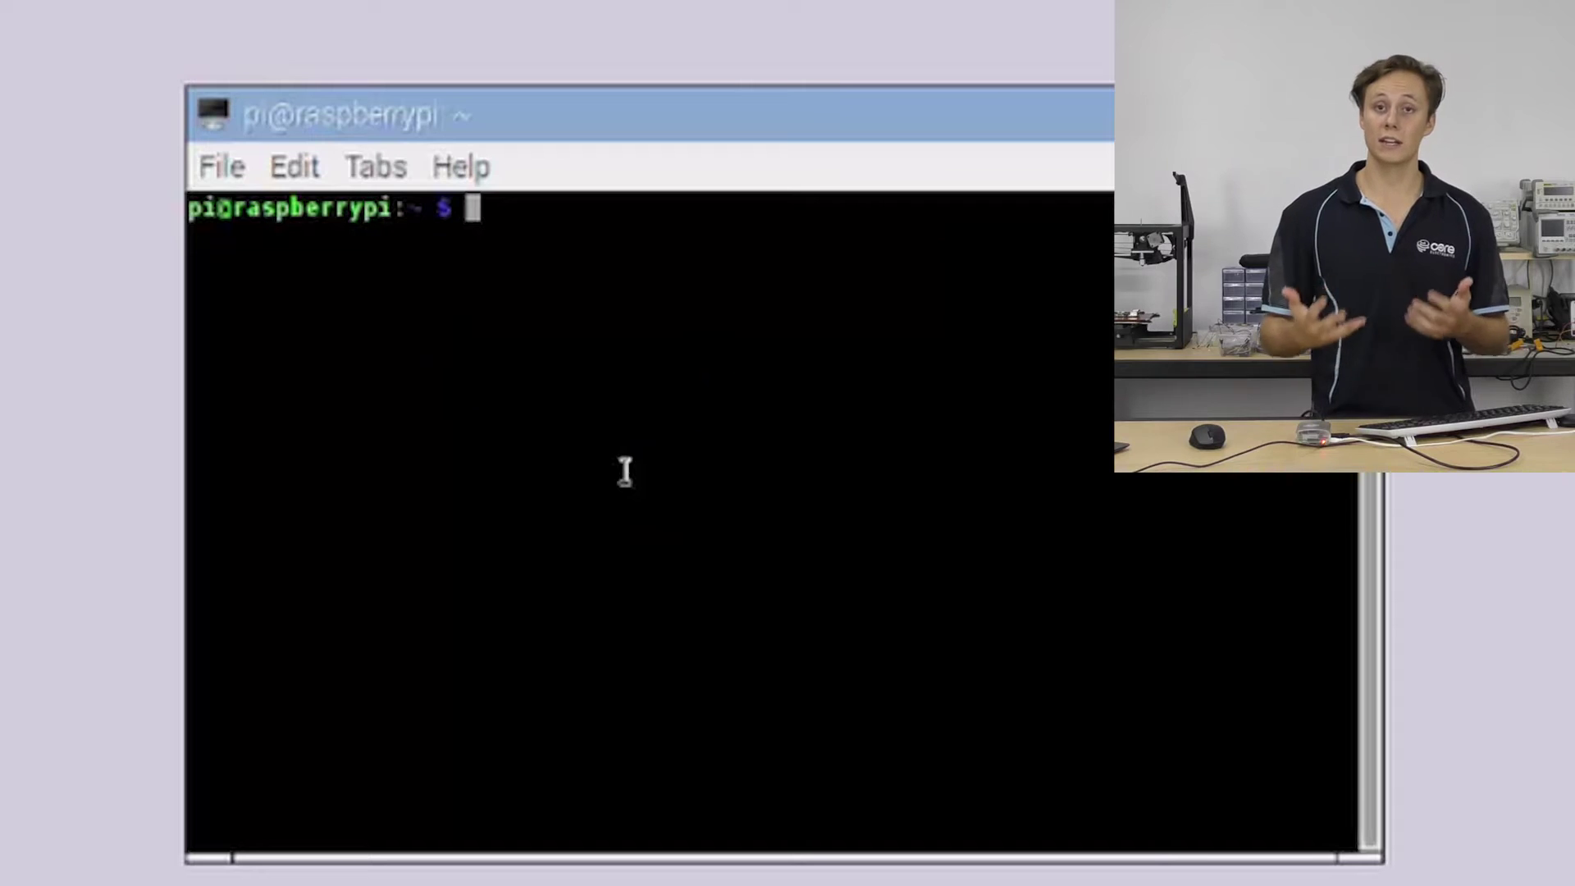
Step: Rerun the stress -c 4 -t 900s test with vcgencmd clock and temperature logging from history
key(Up)
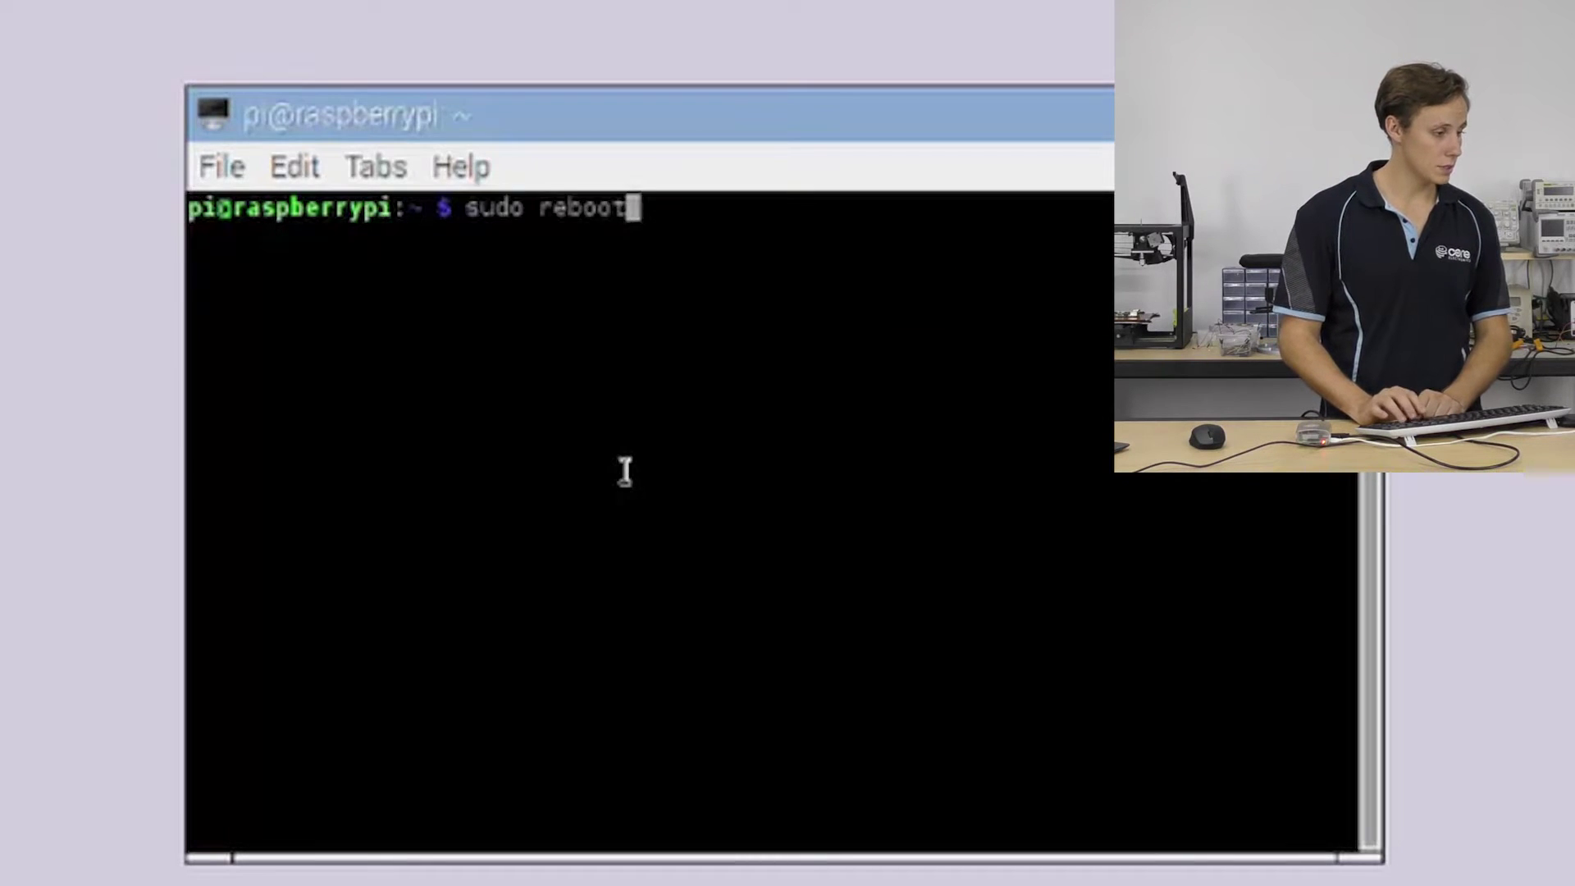
key(Up)
key(Down)
key(Up)
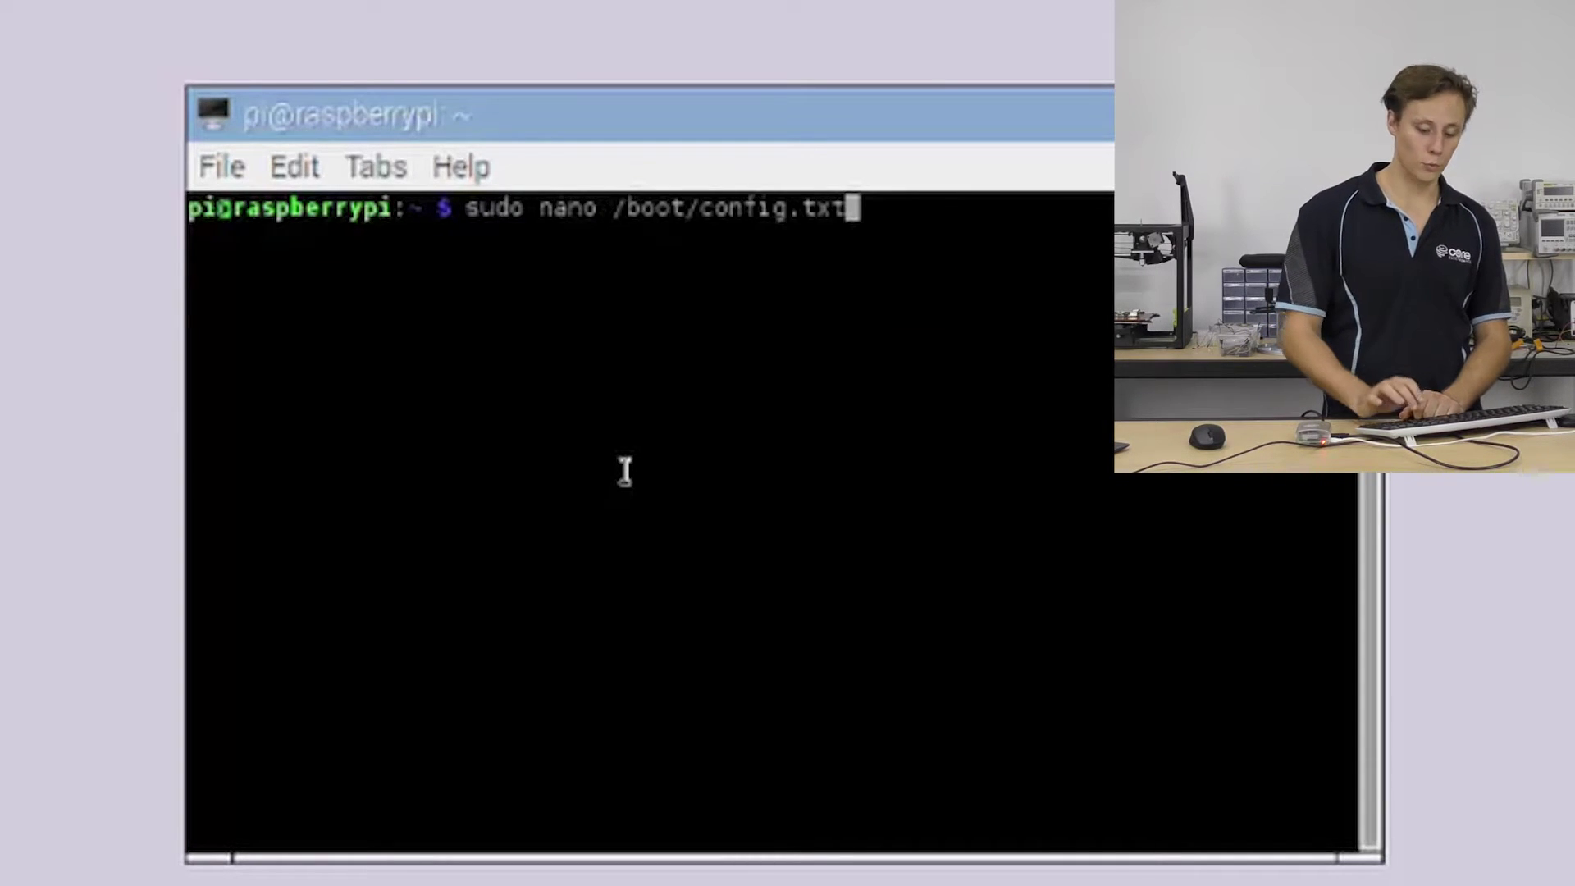
key(Up)
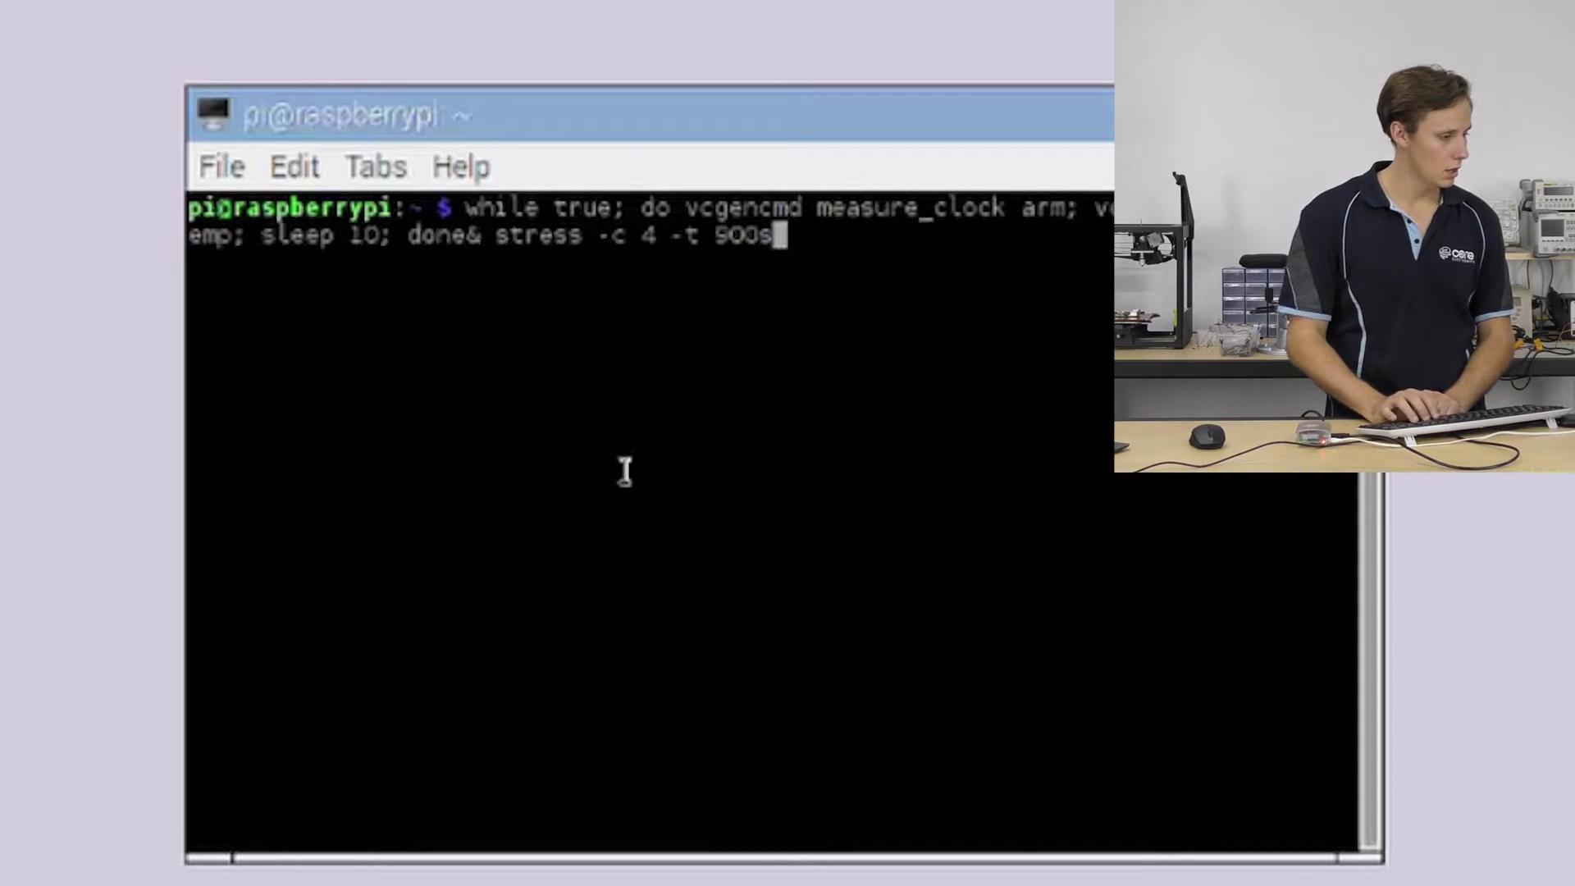
key(Return)
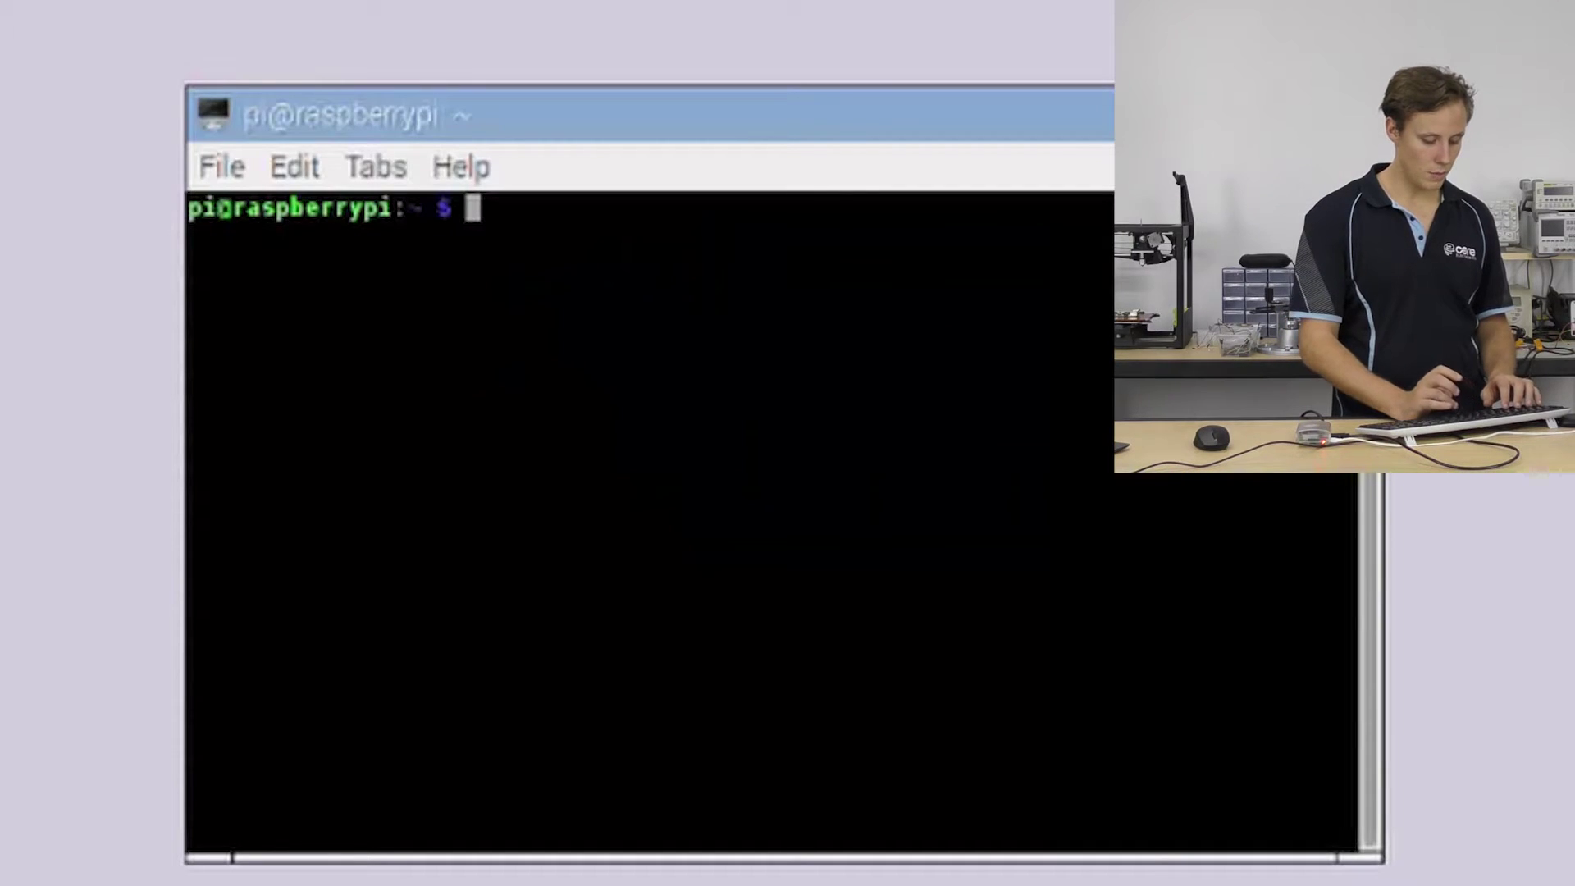
Step: Reopen /boot/config.txt with sudo nano and move to the blank line after arm_freq=1300
text(sudo nano /bo)
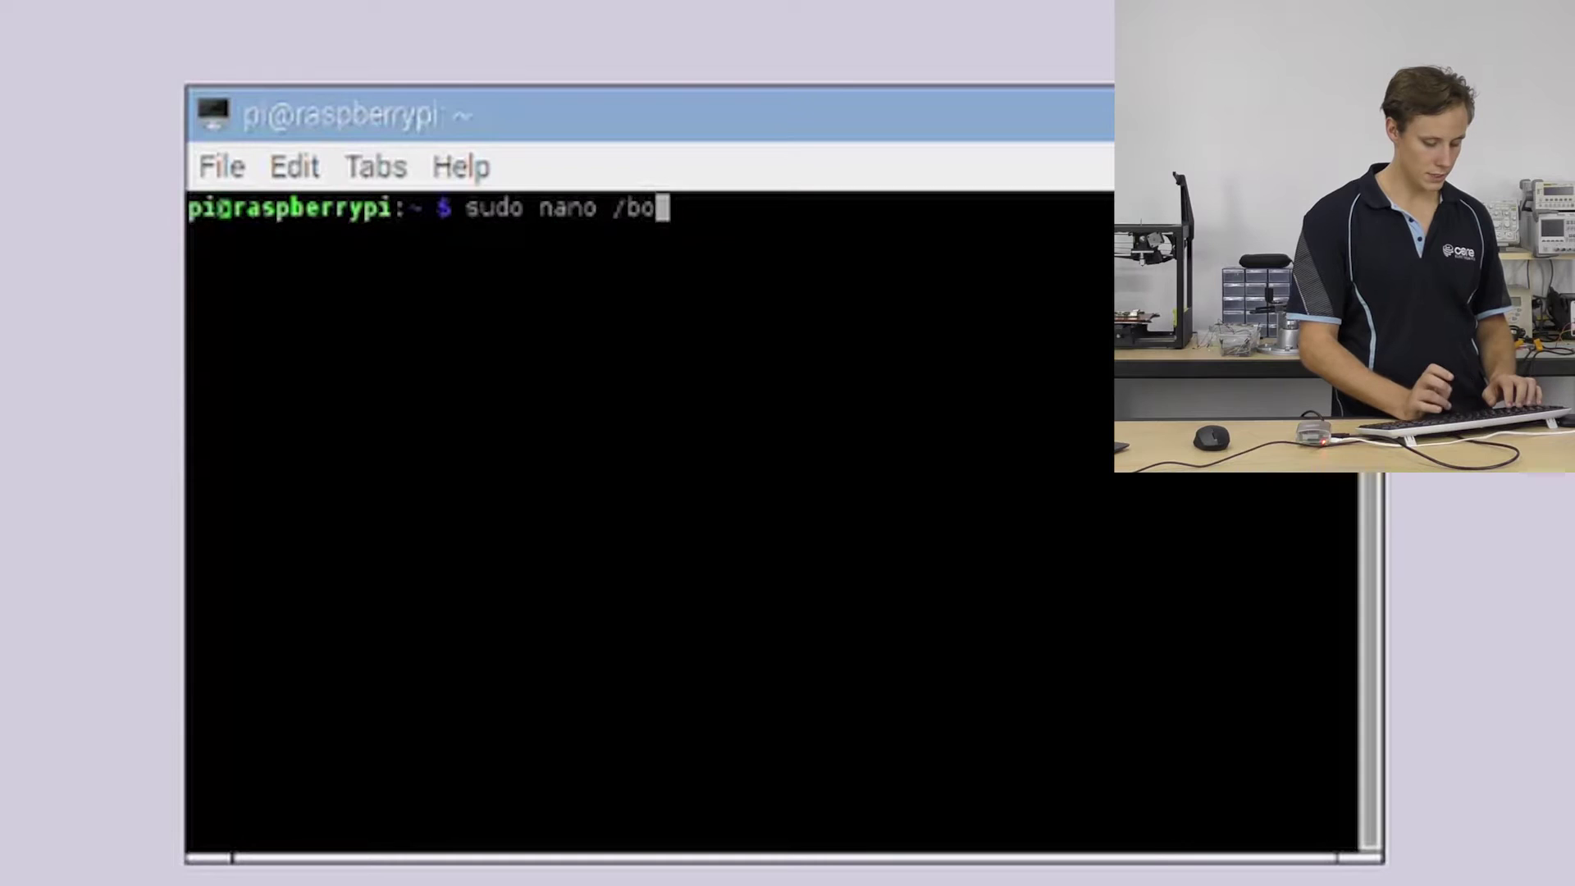
text(ot/config.txt)
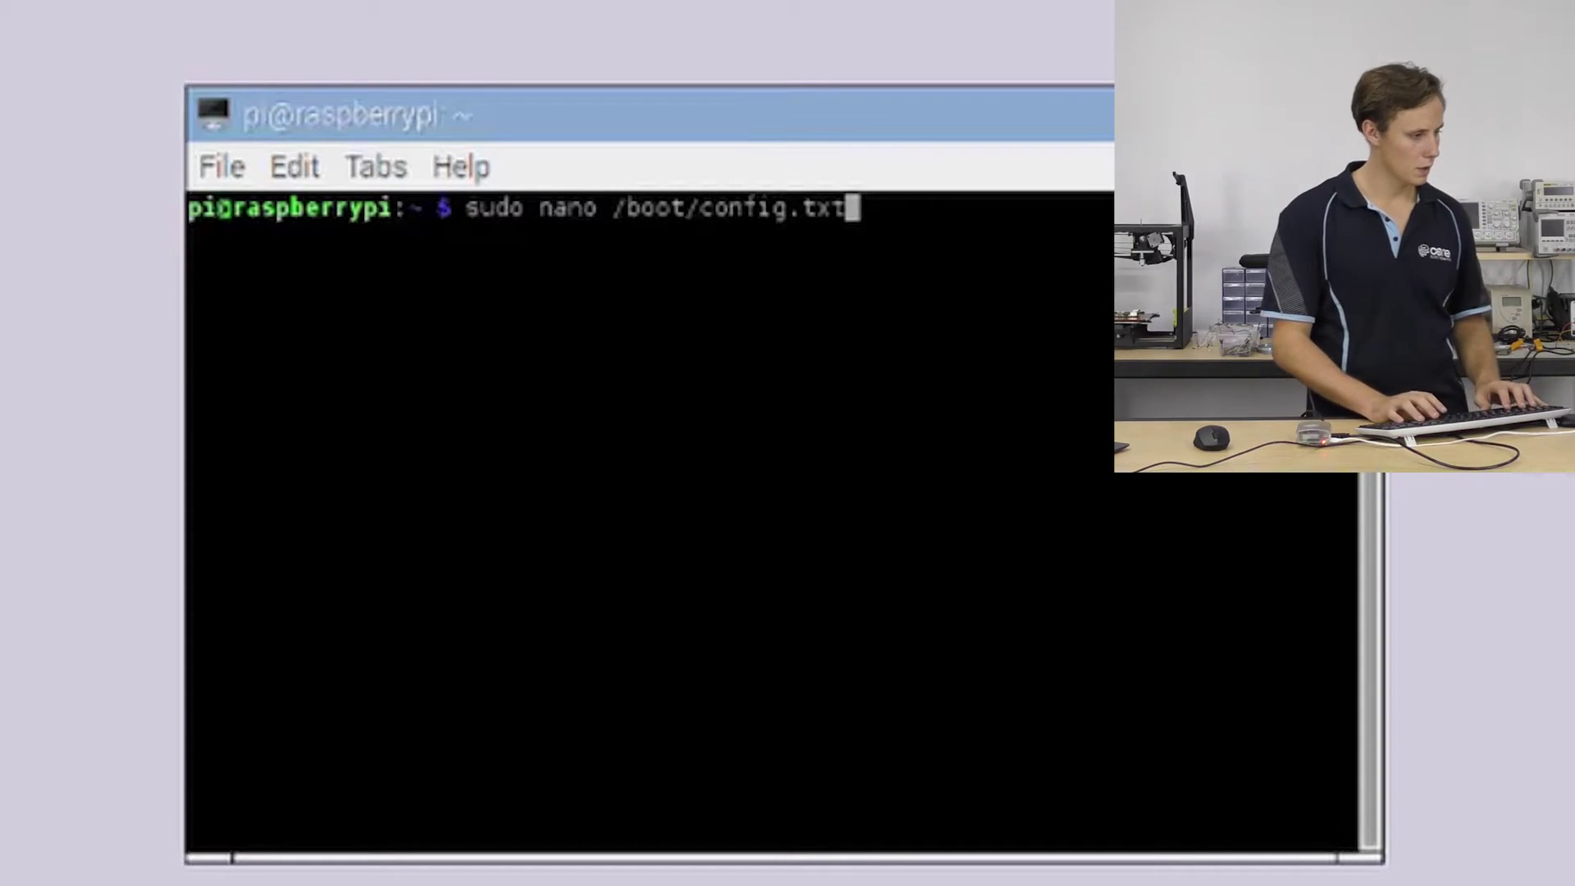
key(Return)
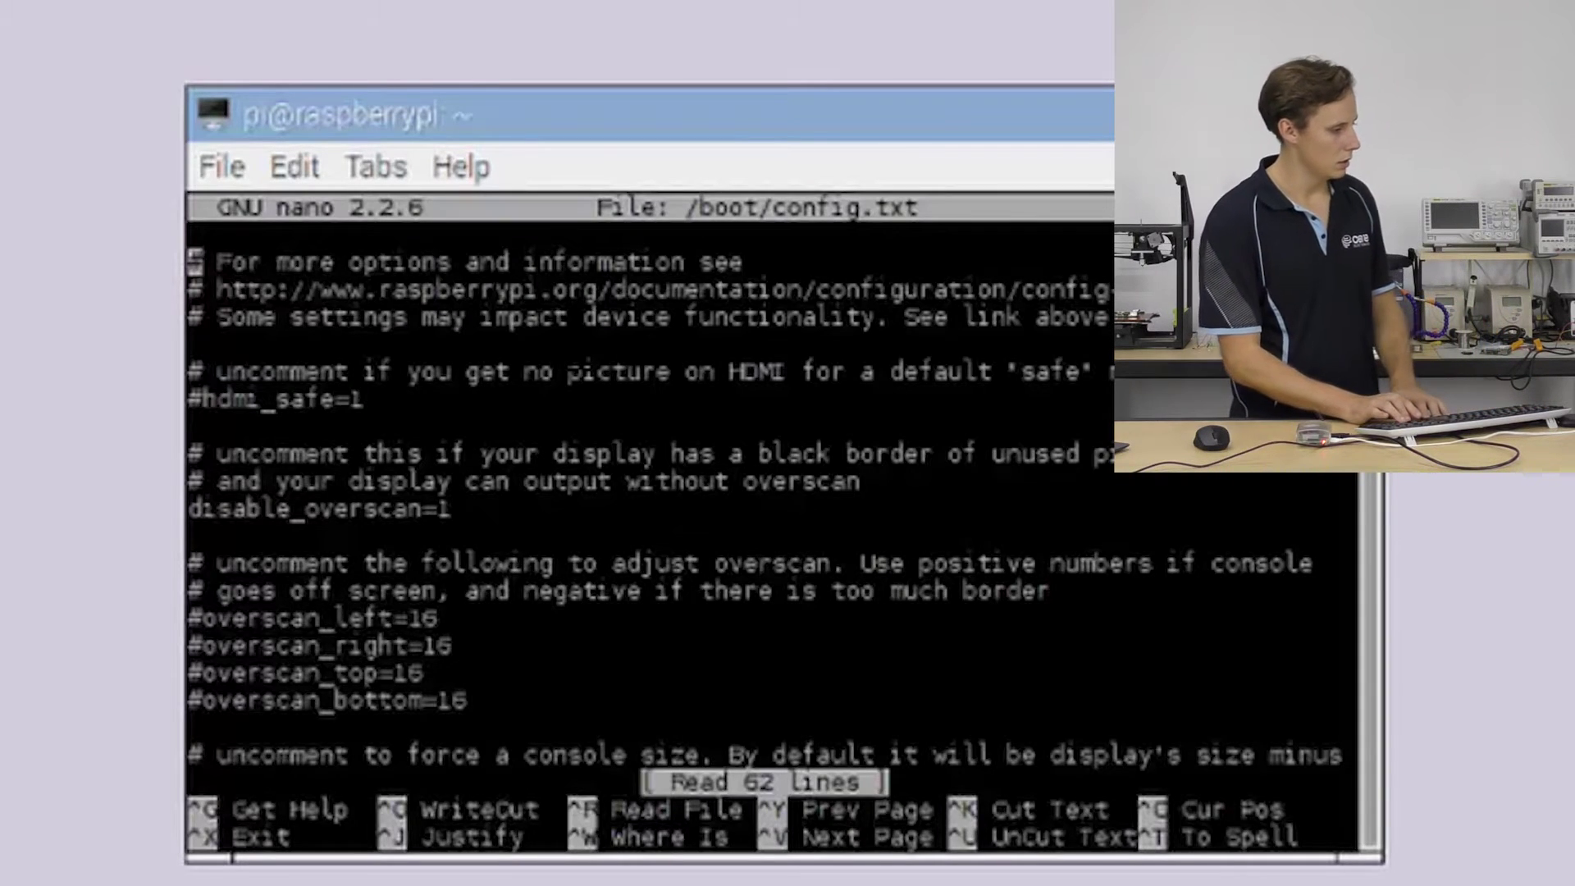
key(Down)
key(Down)
key(Down)
key(Down)
key(Down)
key(Down)
key(Down)
key(Down)
key(Down)
key(Down)
key(Down)
key(Down)
key(Down)
key(Down)
key(Down)
key(Down)
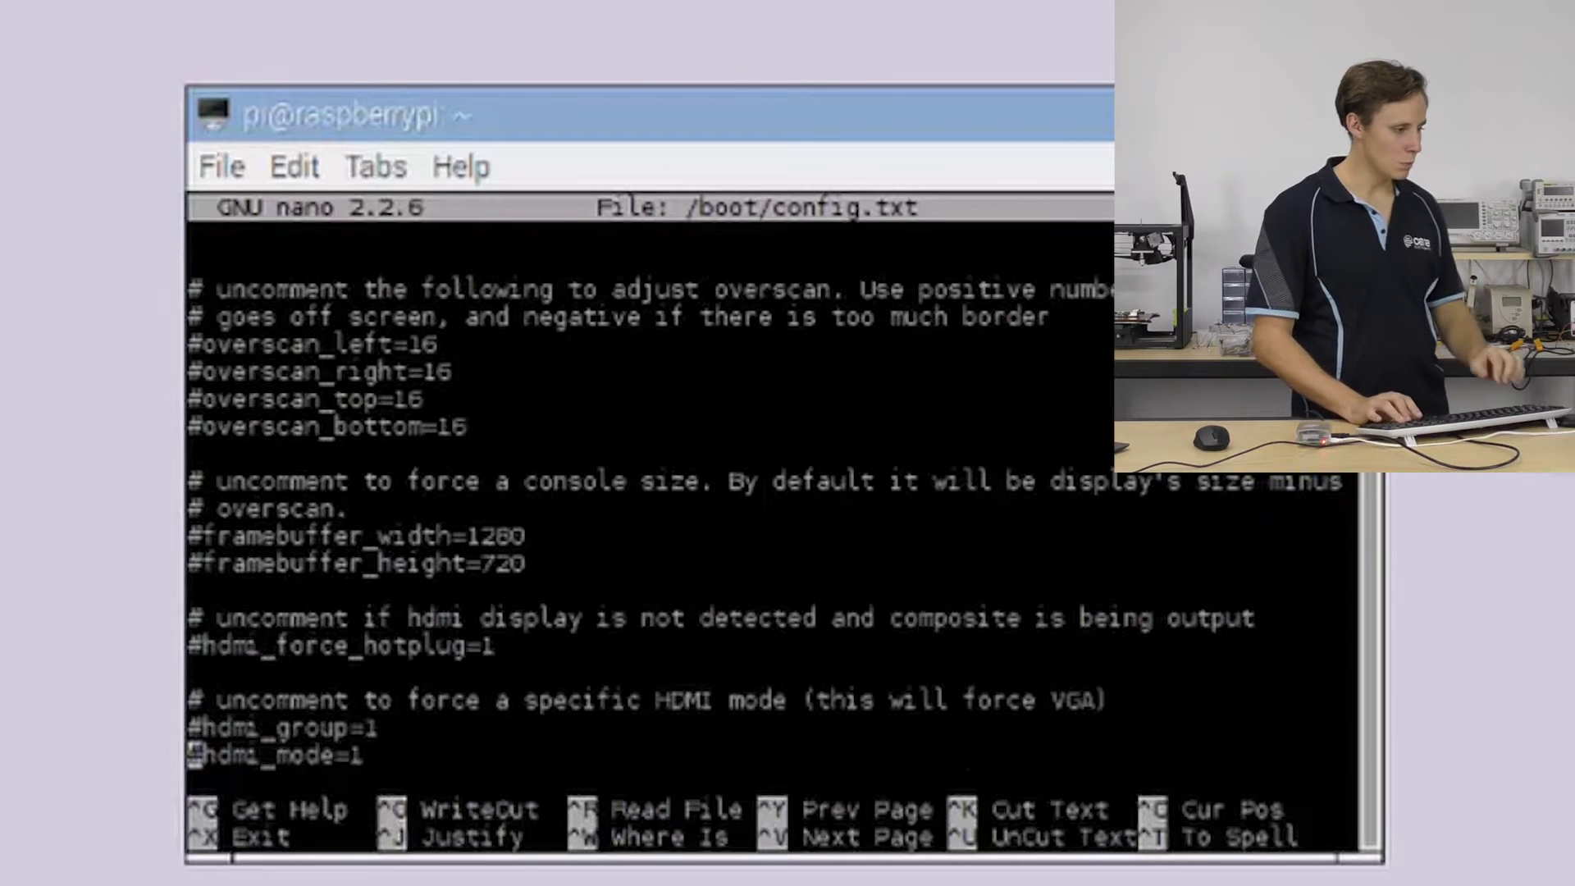
key(Down)
key(Down)
key(Down)
key(Down)
key(Down)
key(Down)
key(Down)
key(Down)
key(Down)
key(Down)
key(Down)
key(Down)
key(Down)
key(Down)
key(Down)
key(Down)
key(Down)
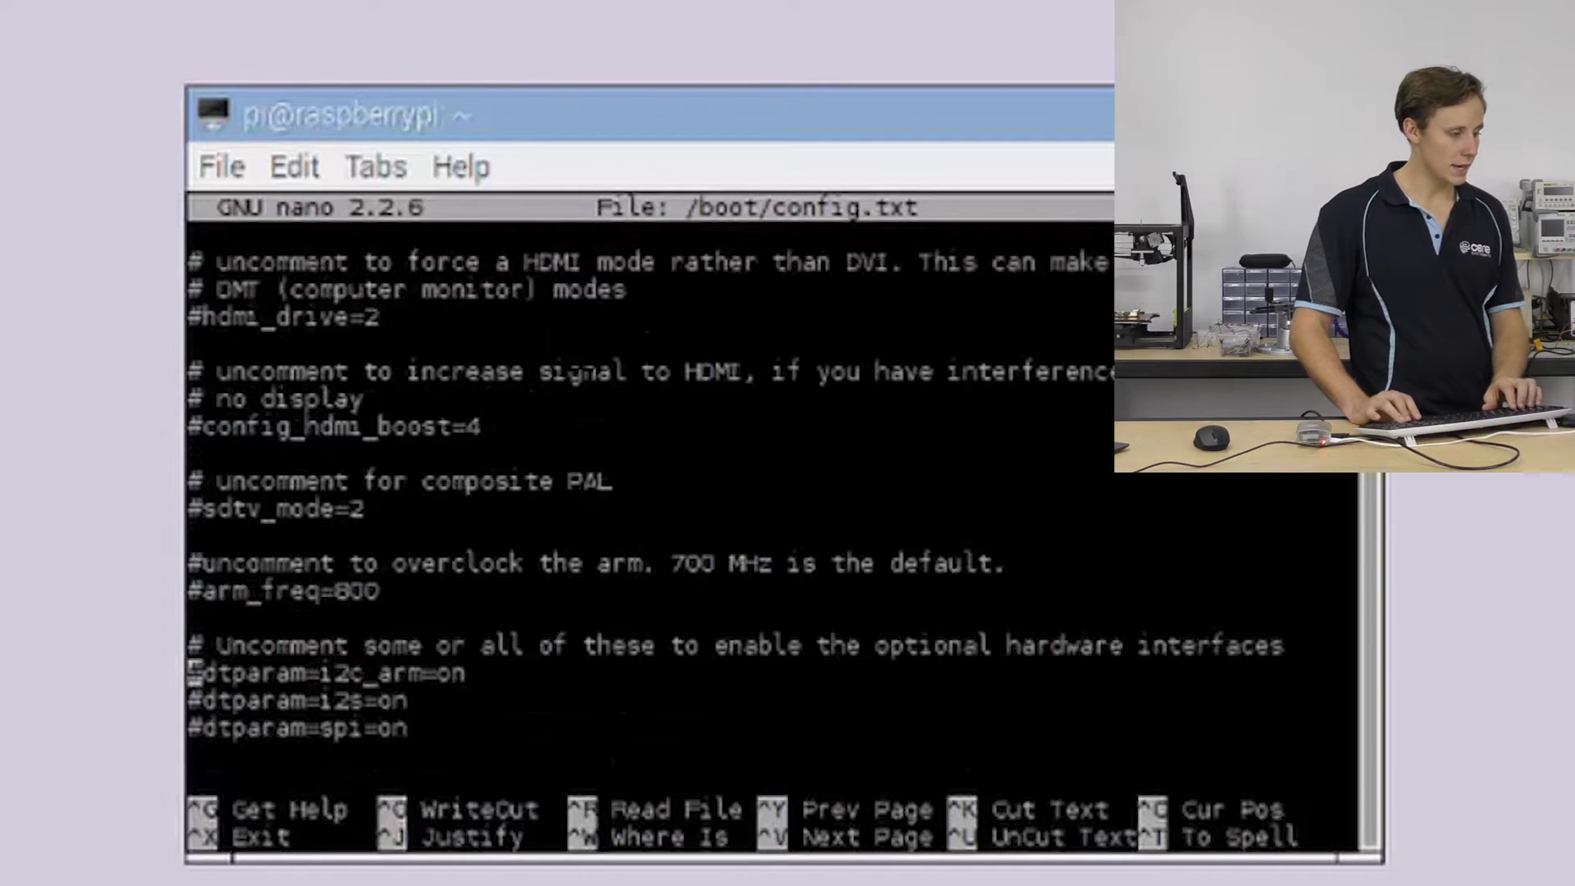
key(Down)
key(Down)
key(Down)
key(Down)
key(Down)
key(Down)
key(Down)
key(Down)
key(Down)
key(Down)
key(Down)
key(Down)
key(Down)
key(Down)
key(Down)
key(Down)
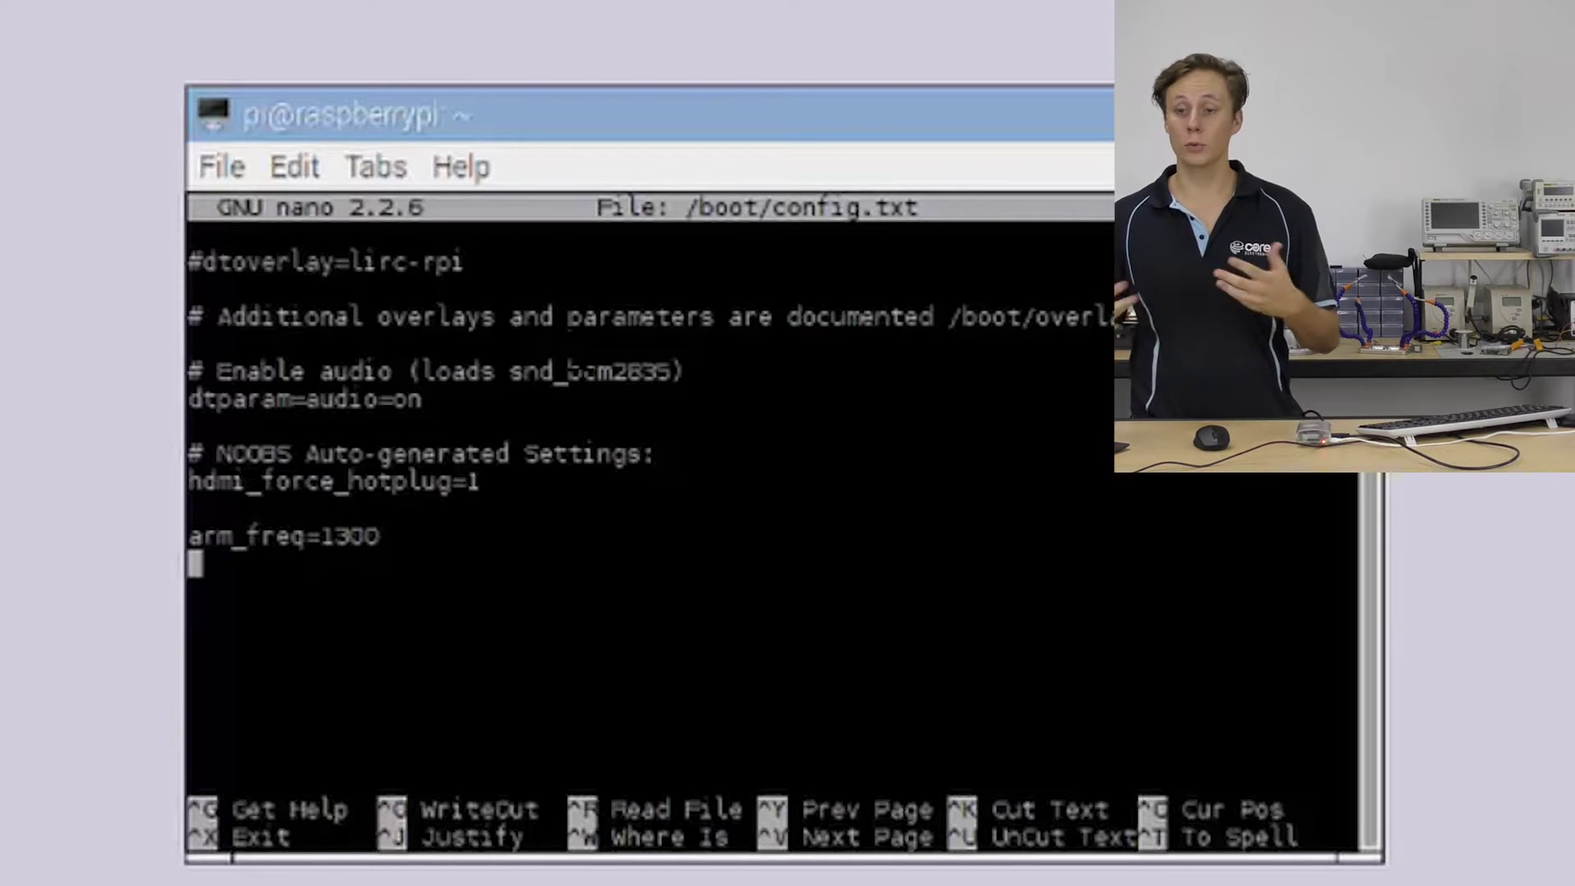
Step: Switch to Edge and show the example settings arm_freq=1300, over_voltage=6, sdram_freq=500, gpu_mem=128
key(alt+Tab)
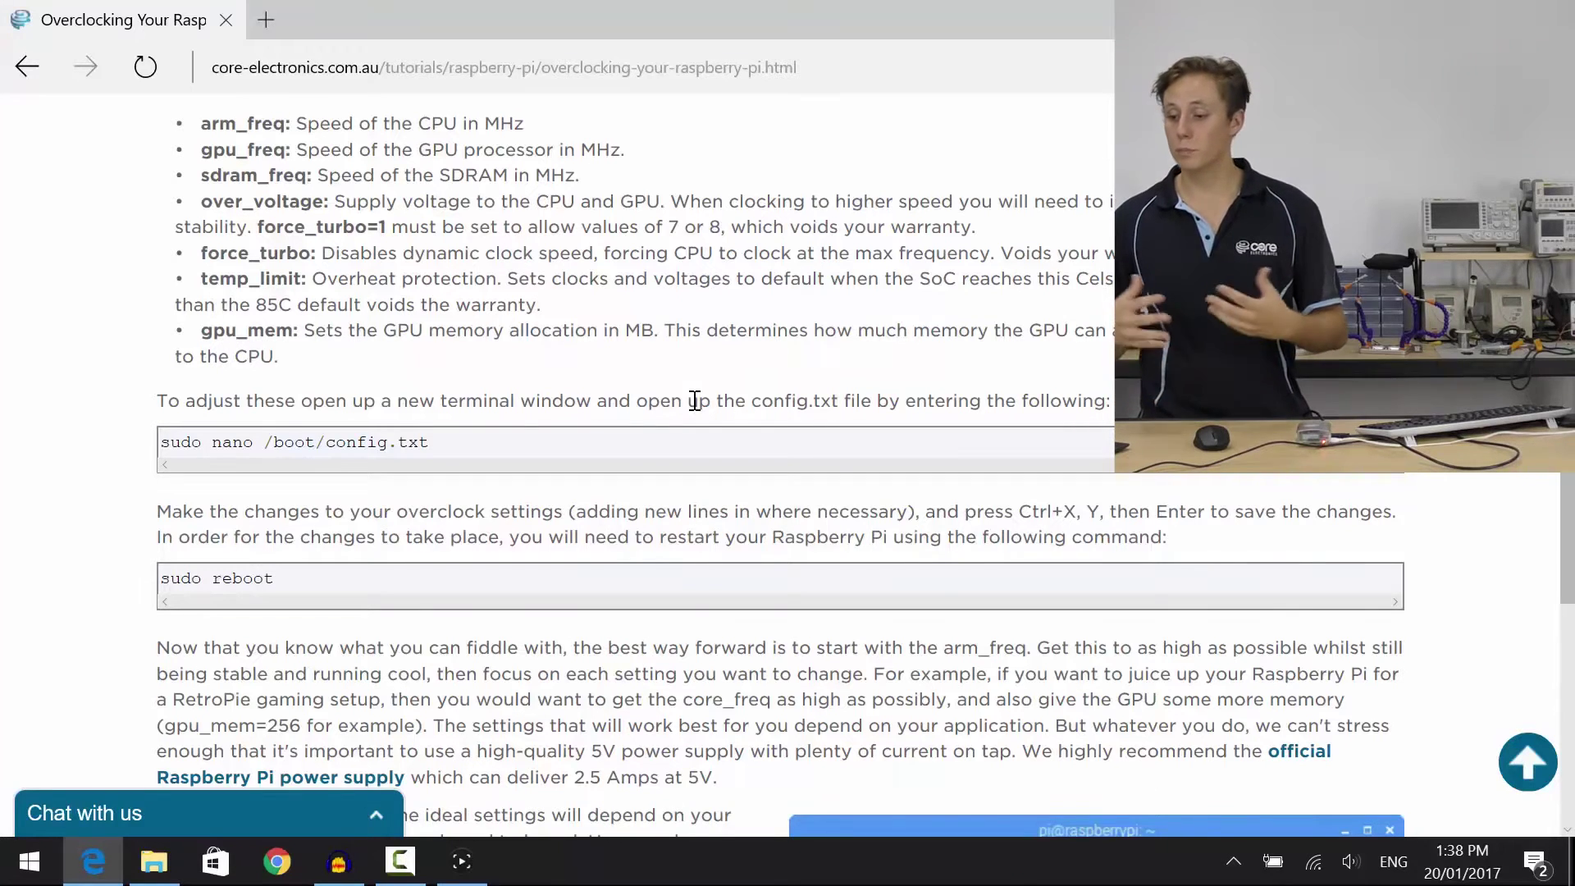
scroll(695, 400, down, 6)
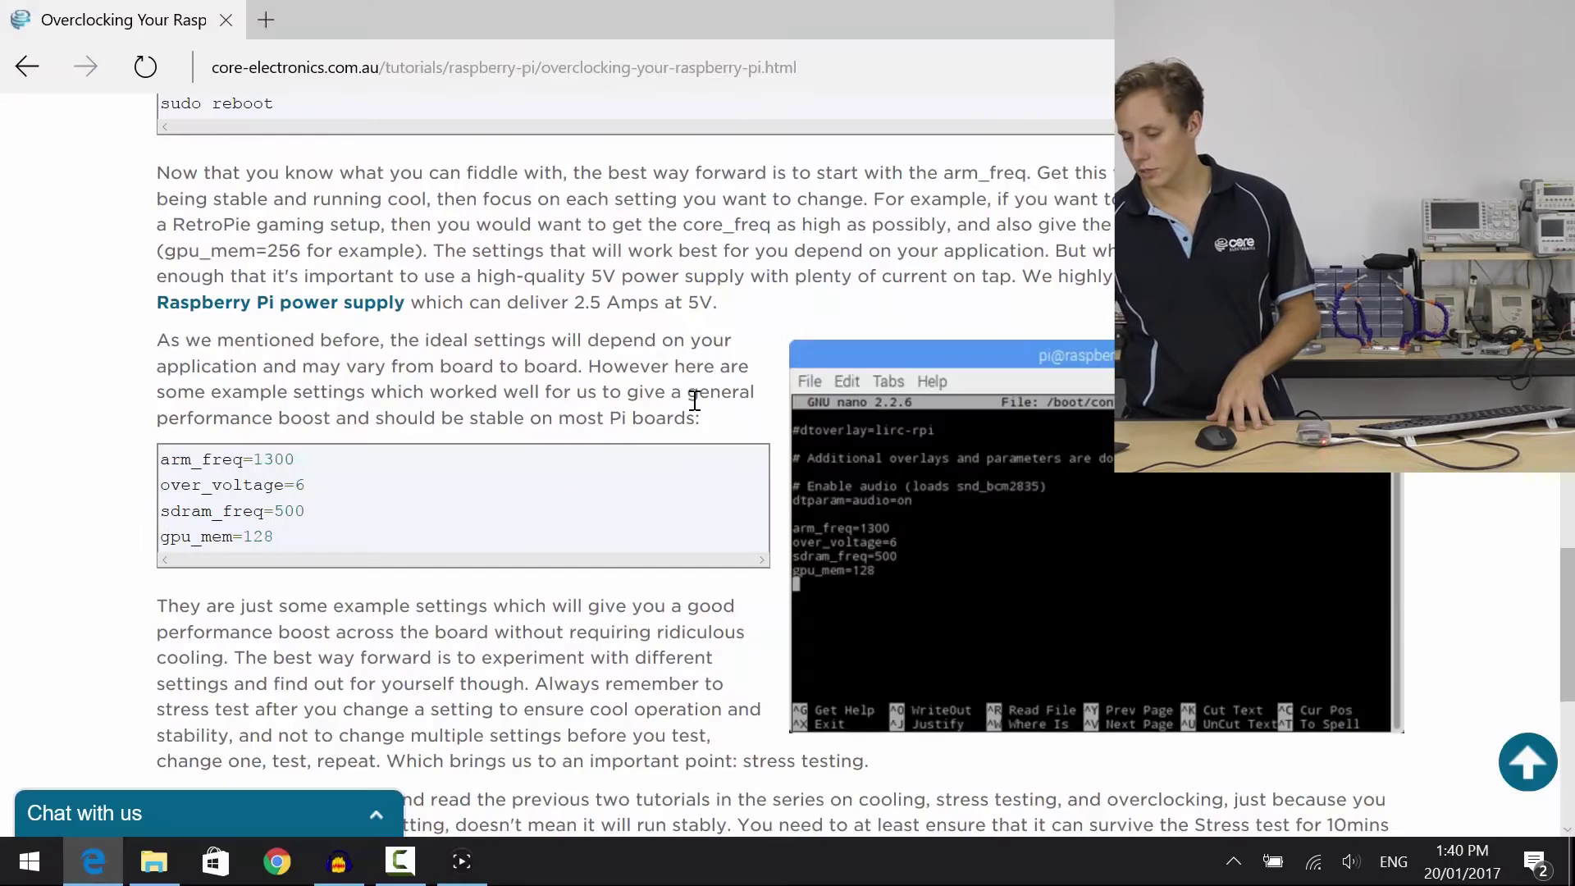
Step: Open the Stress Testing Your Raspberry Pi link in a new Edge tab and switch to it
scroll(699, 423, down, 2)
scroll(697, 412, down, 5)
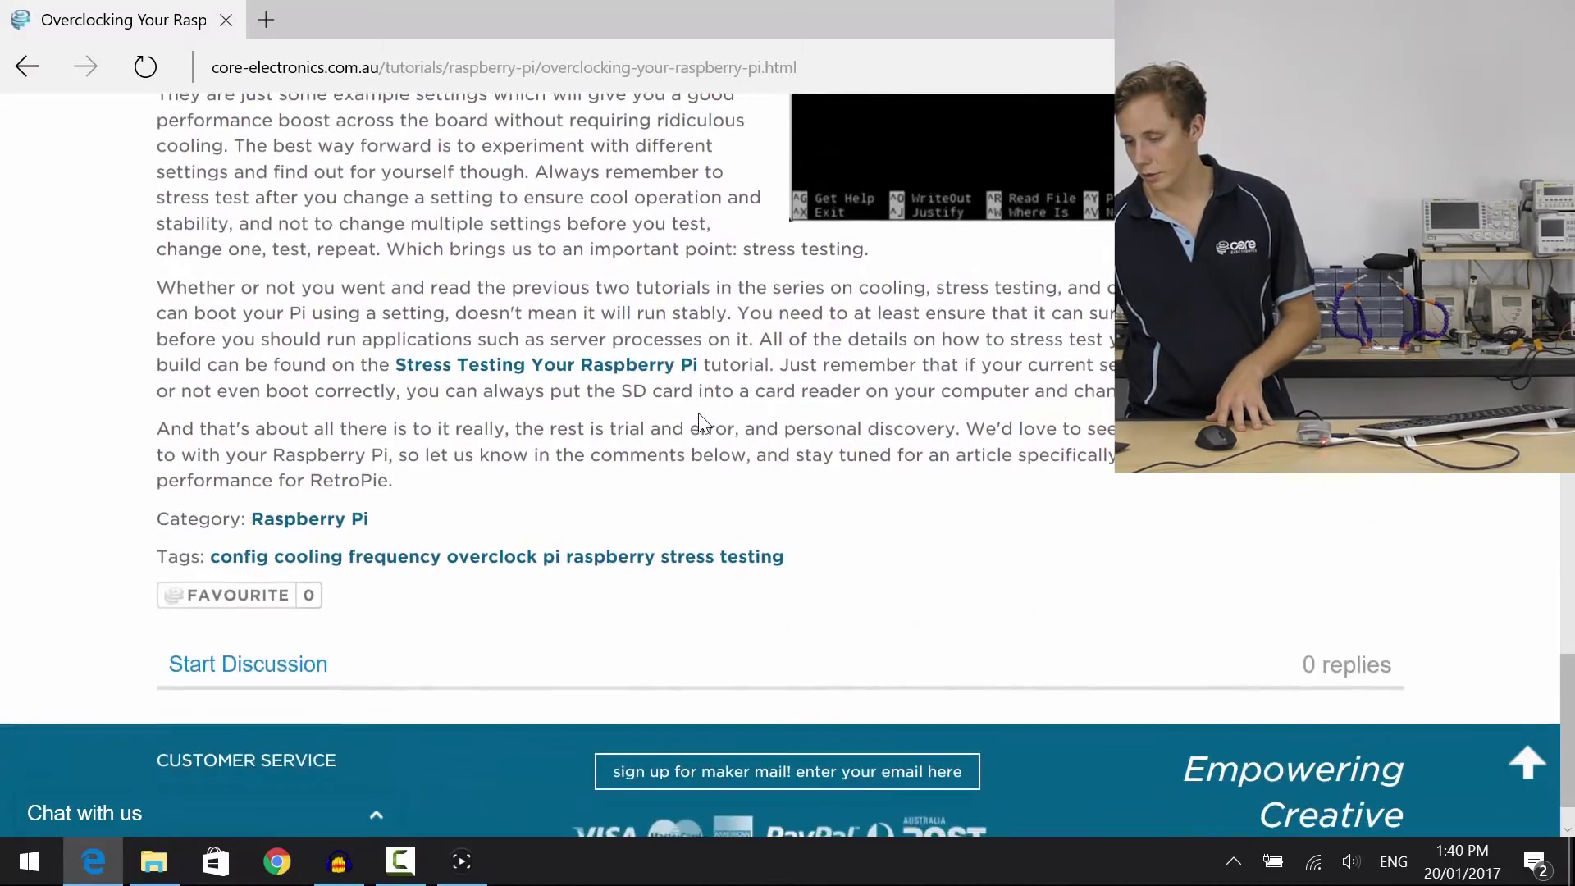
scroll(697, 412, up, 10)
scroll(697, 412, up, 6)
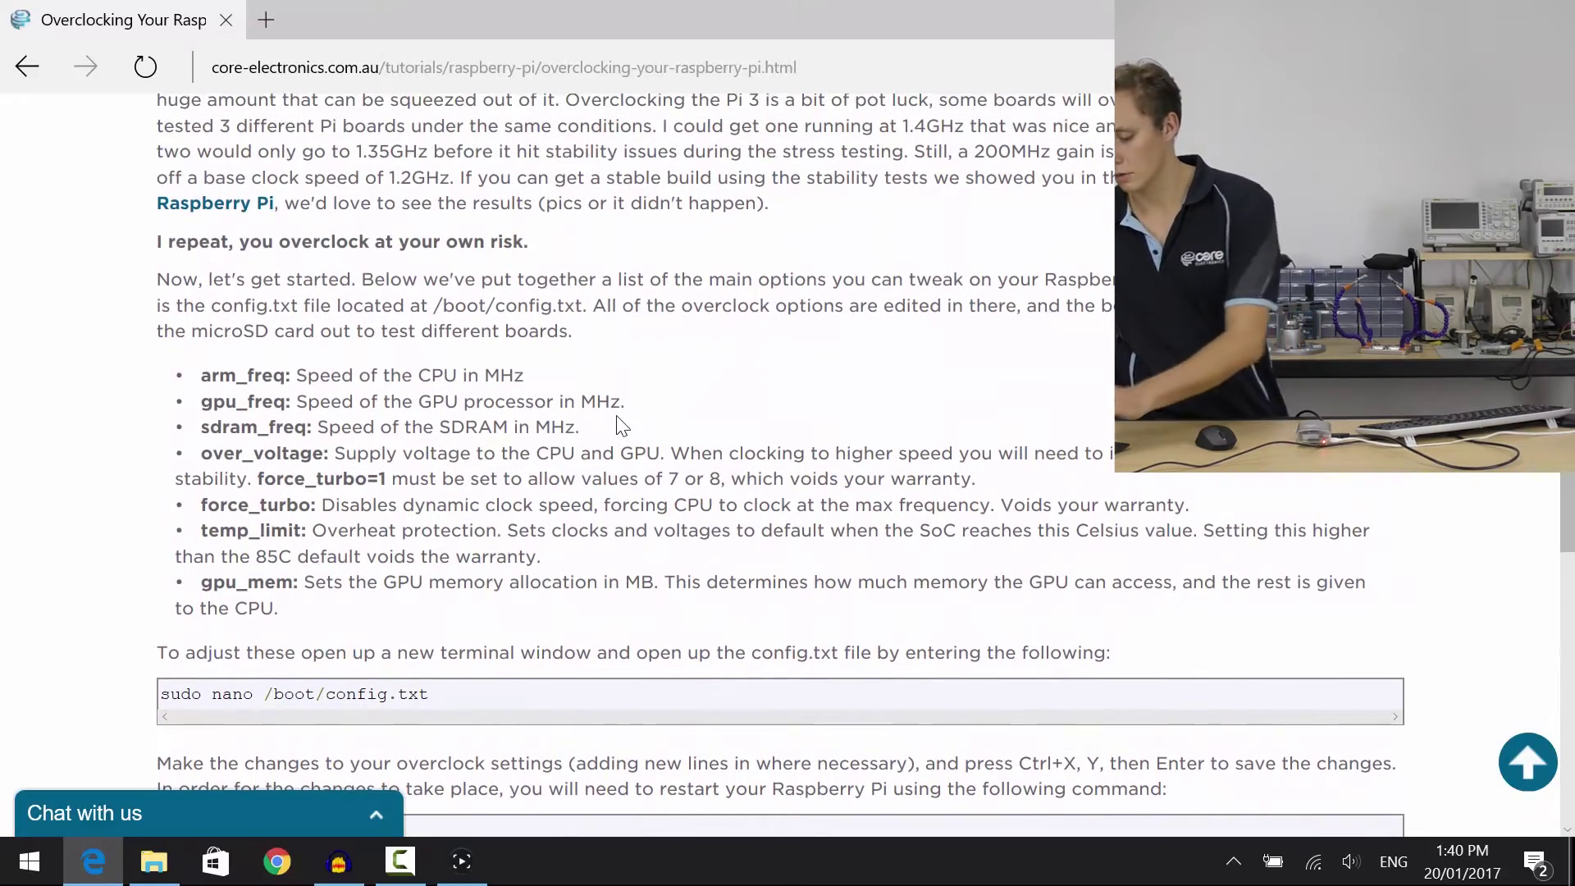
scroll(617, 425, up, 10)
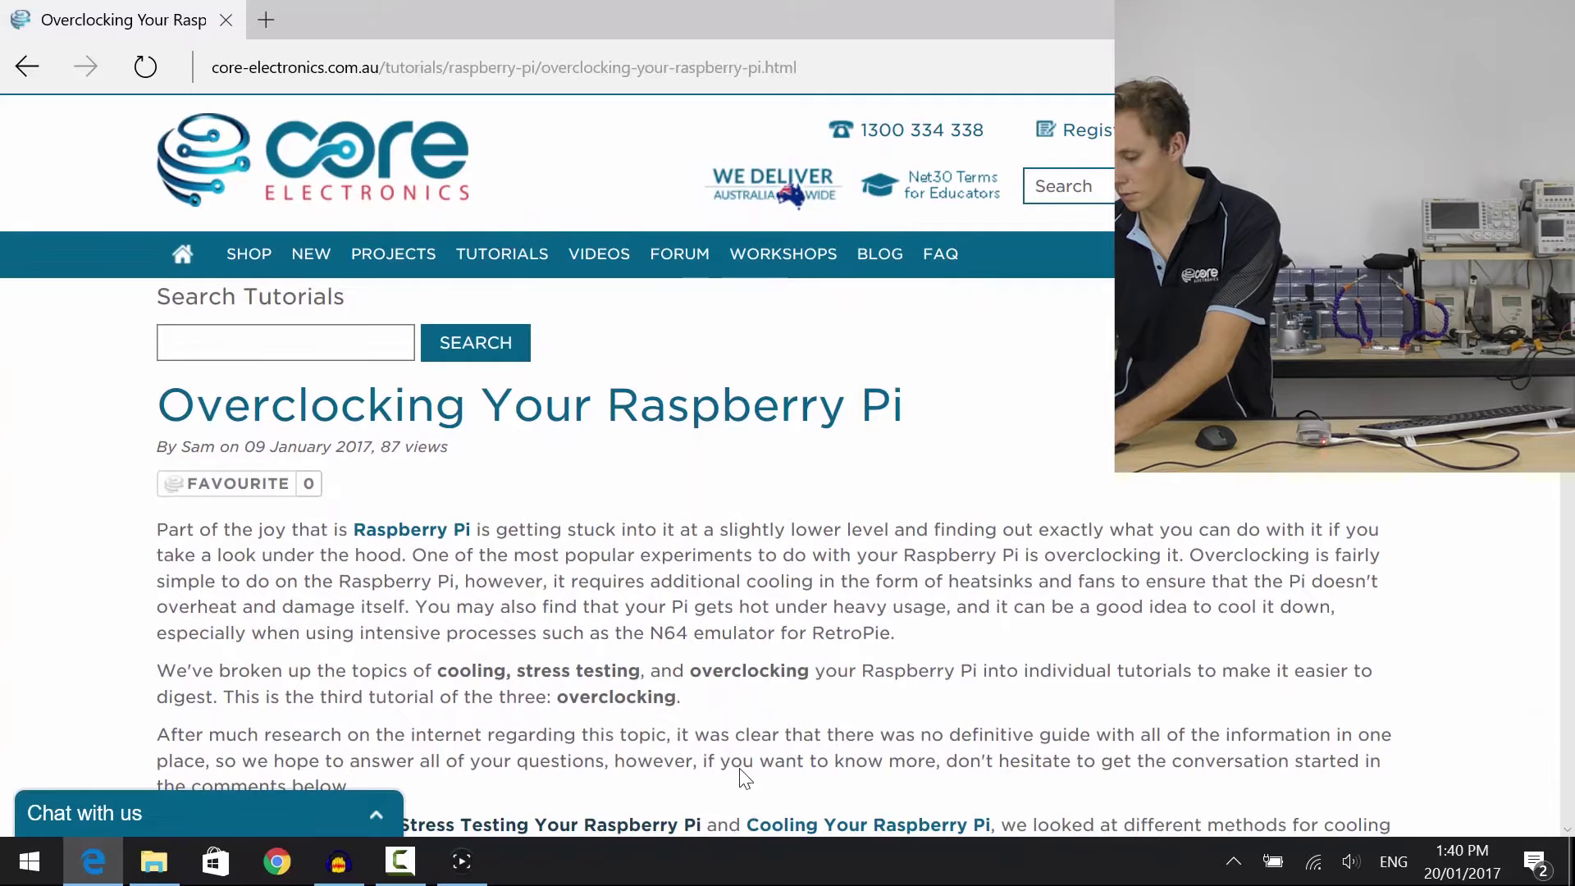
scroll(742, 775, down, 2)
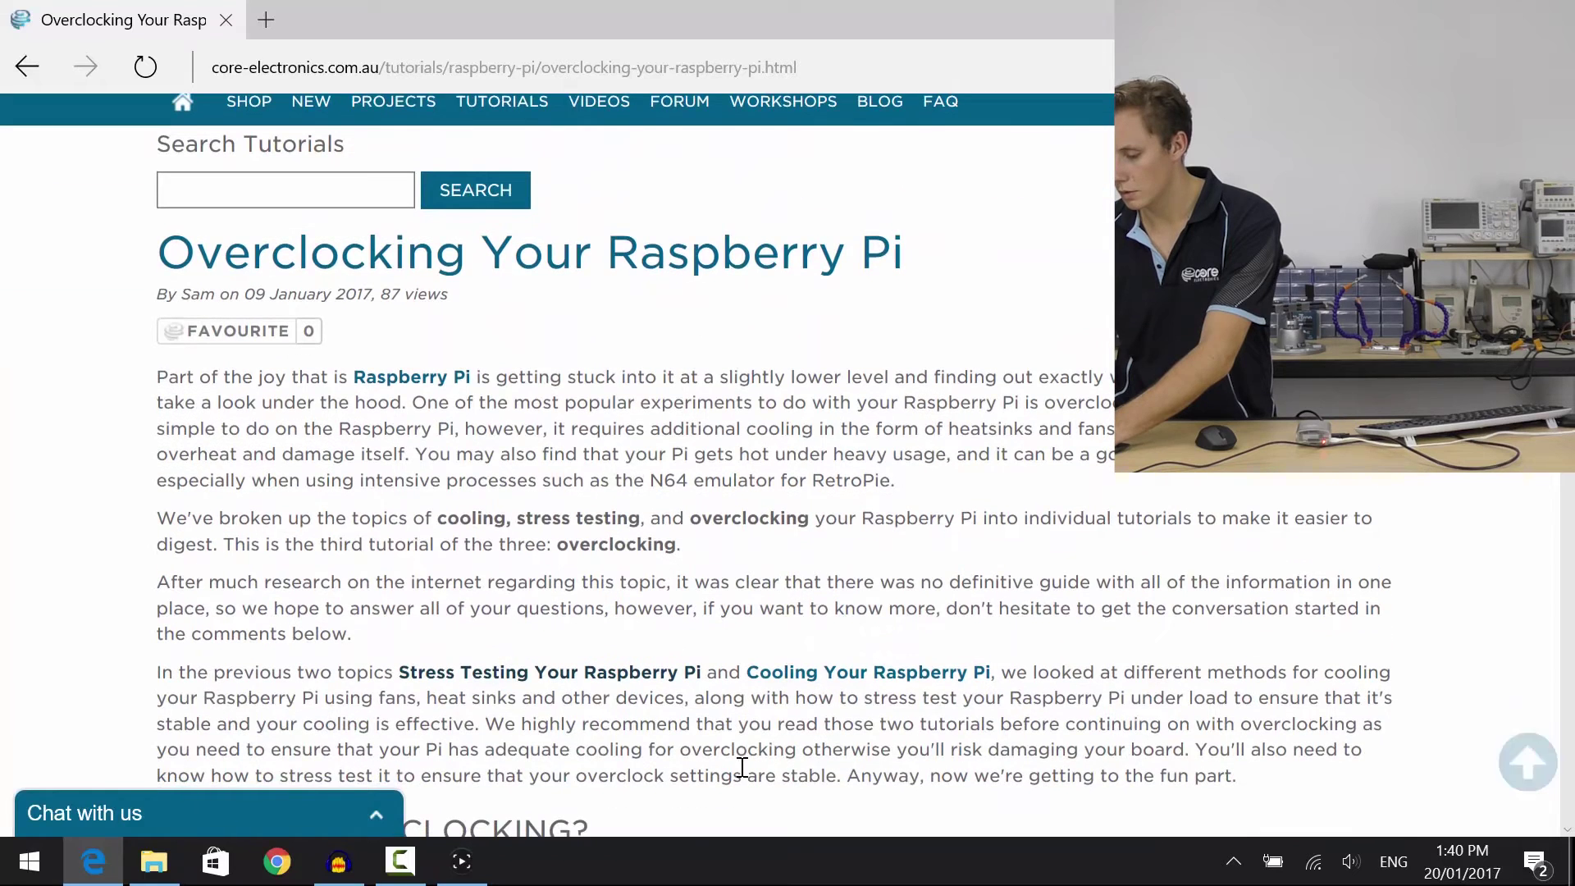
right_click(632, 671)
click(712, 441)
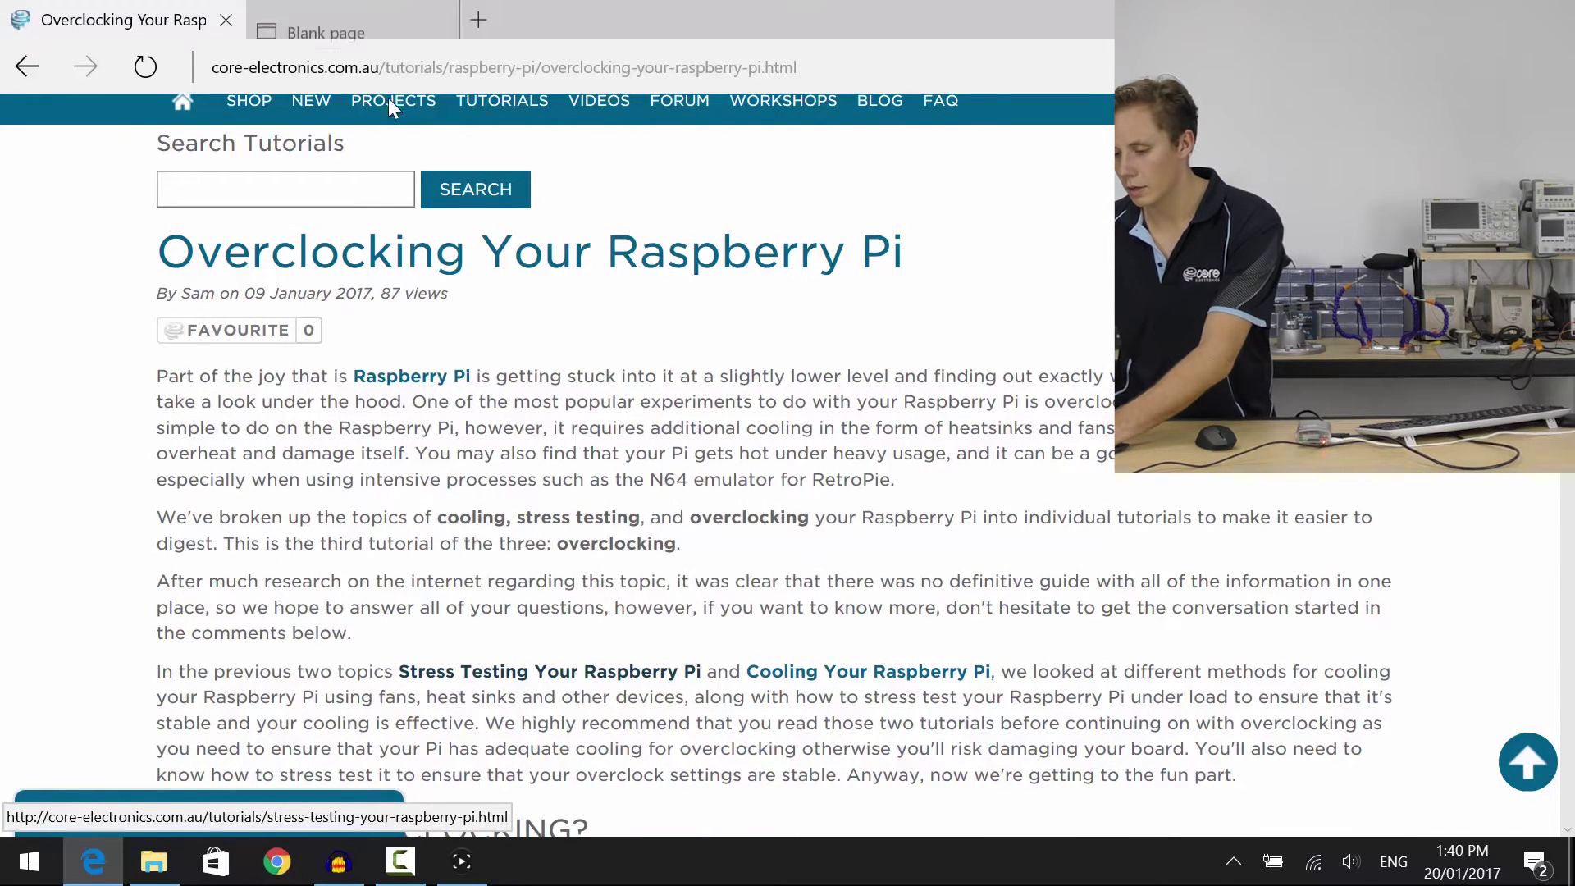
click(351, 10)
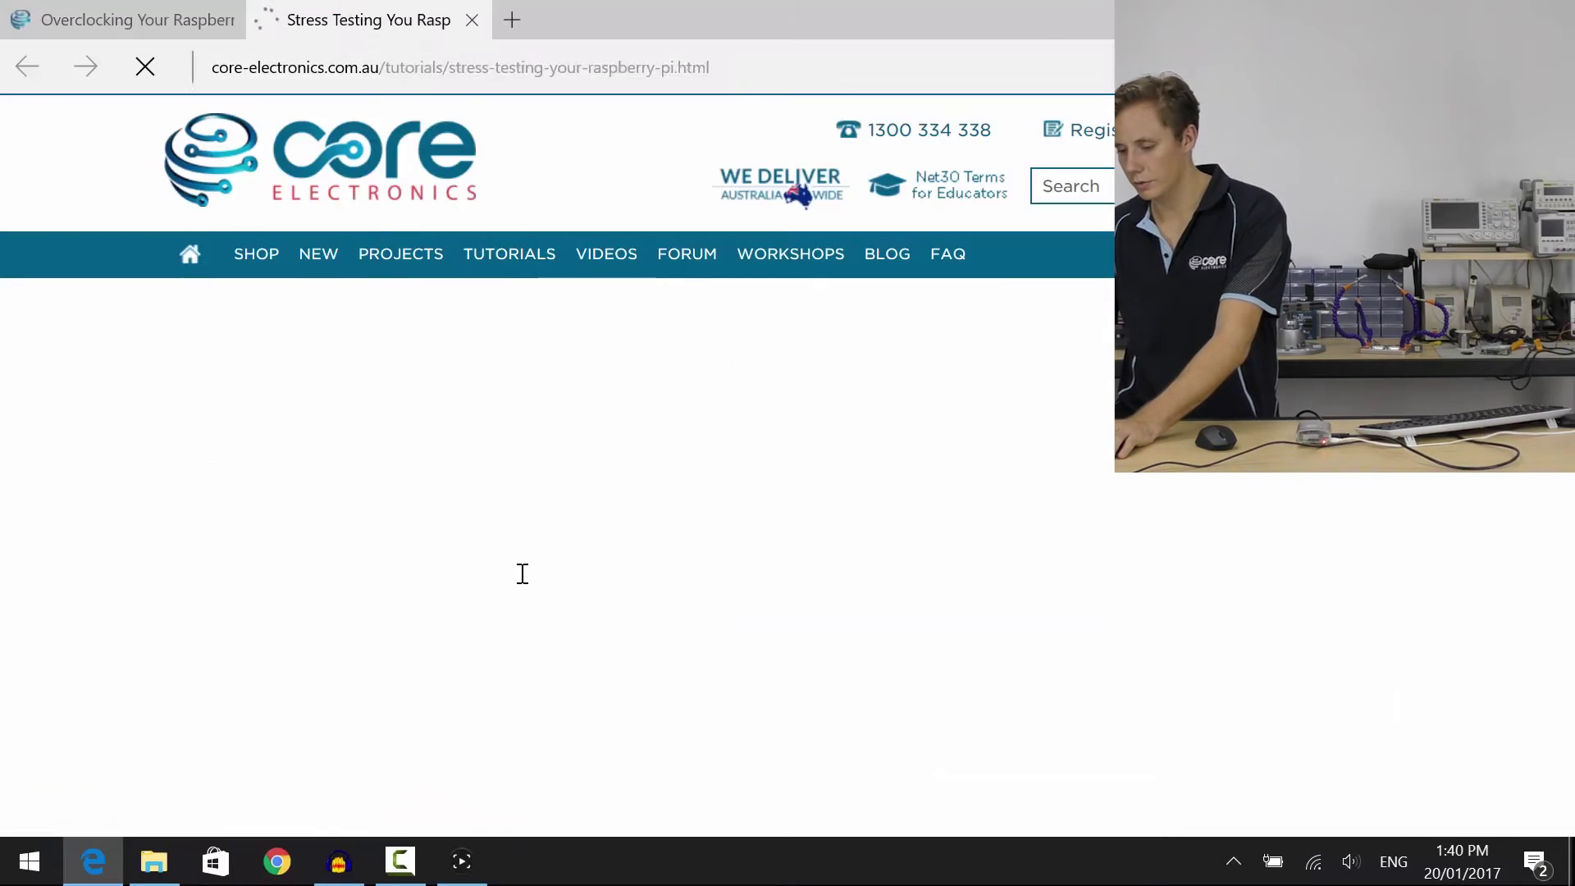
scroll(522, 573, down, 15)
scroll(521, 573, down, 7)
scroll(522, 573, down, 10)
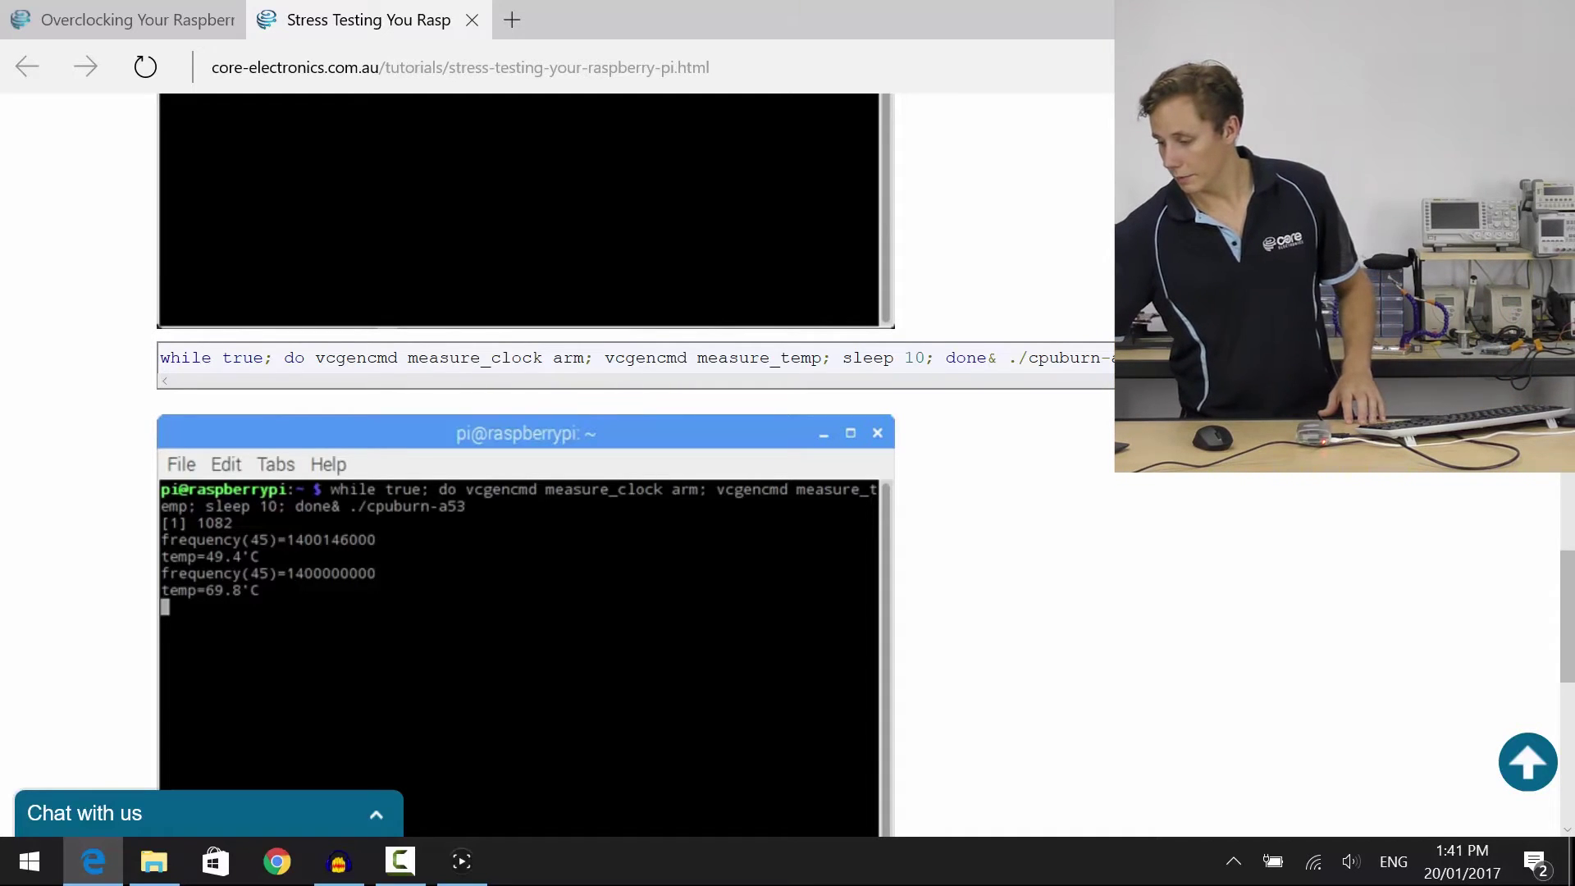
Step: Return to the Pi terminal and complete the vcgencmd monitoring loop command ending in ./cpuburn-a53
key(alt+Tab)
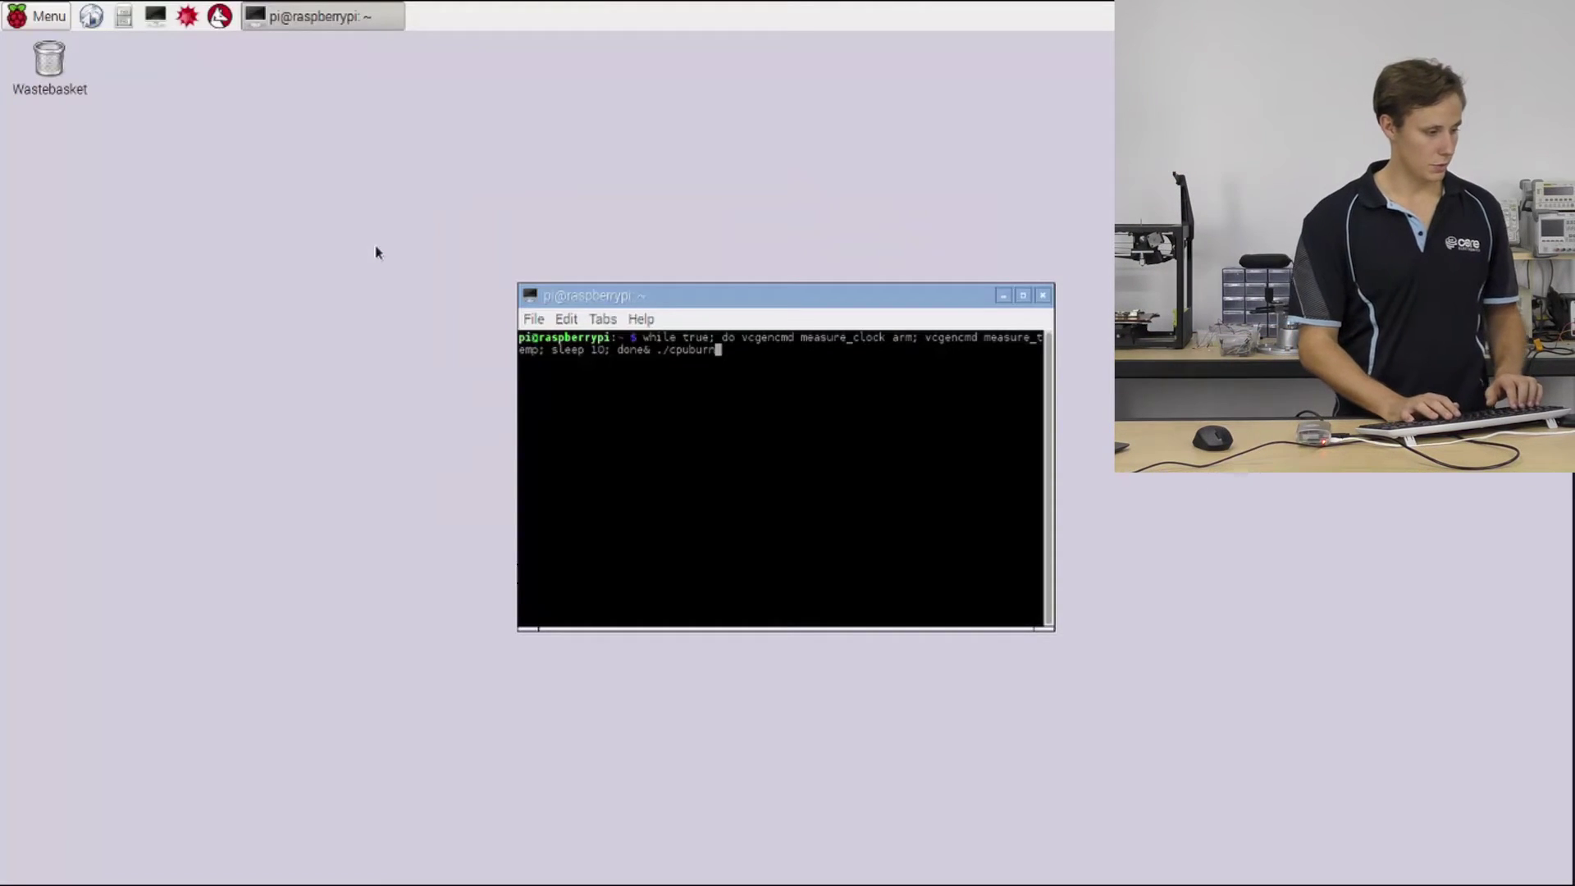
text(-a53)
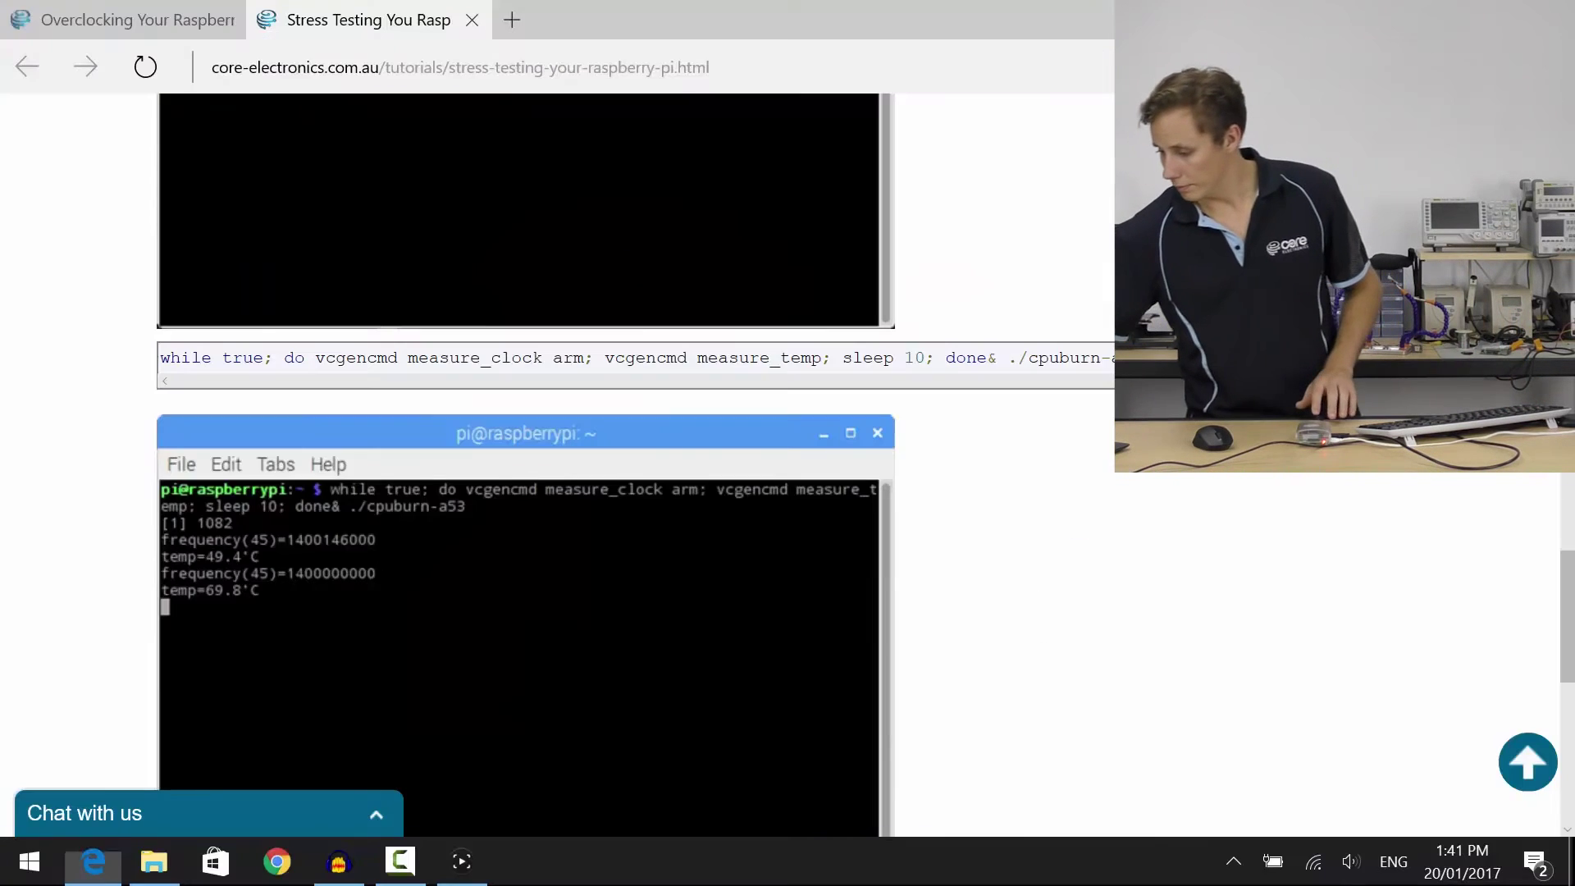